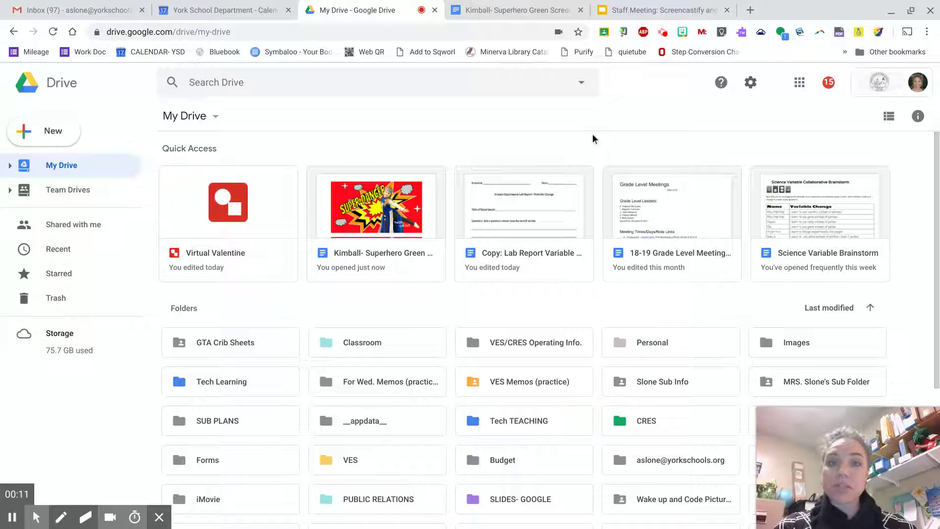
Create a new Google Drawings file from My Drive.
{"action": "left_click", "coordinate": [56, 138]}
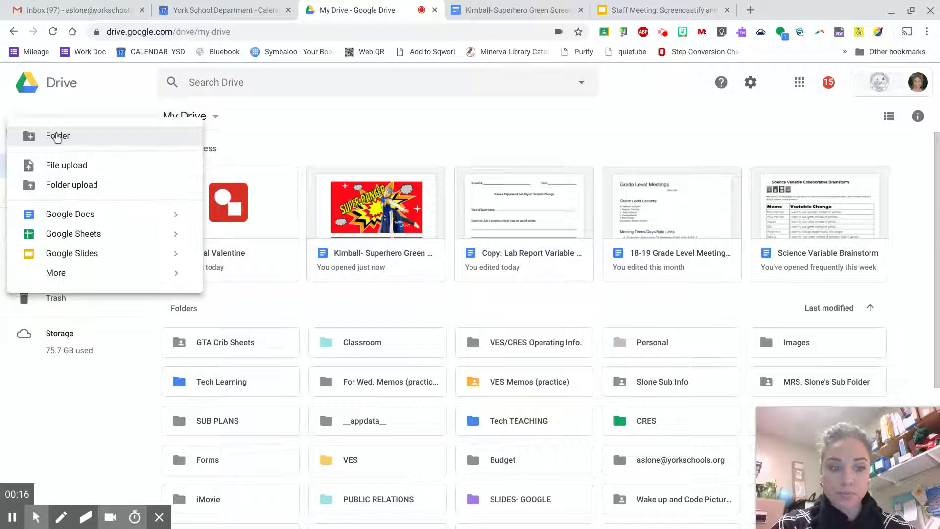
{"action": "left_click", "coordinate": [56, 274]}
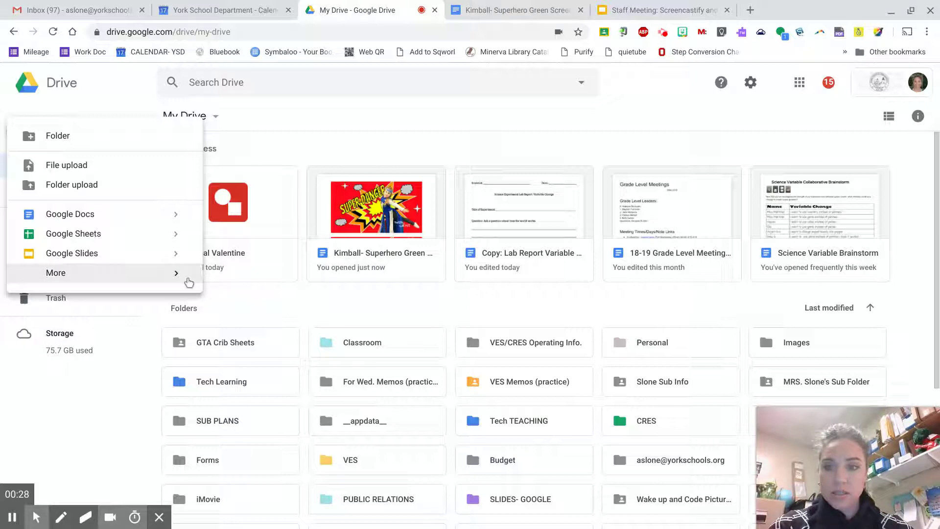
{"action": "left_click", "coordinate": [174, 273]}
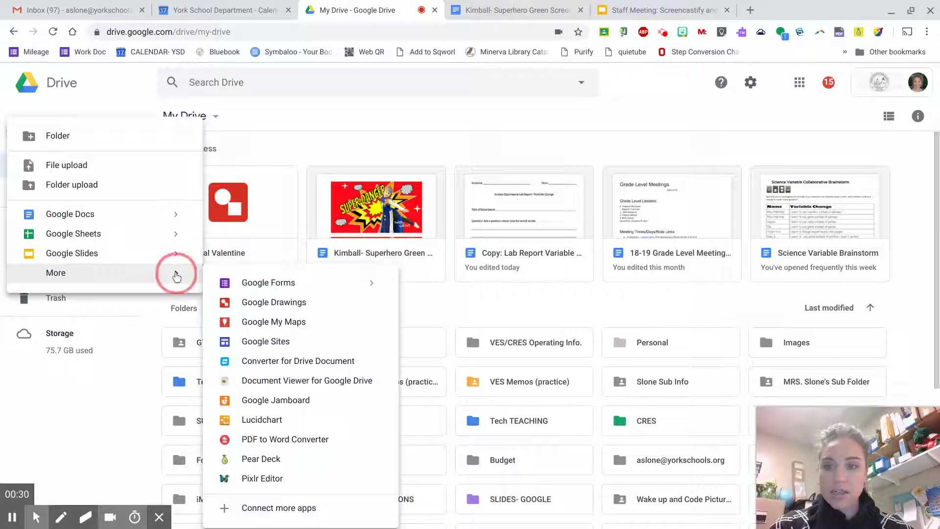
{"action": "left_click", "coordinate": [253, 306]}
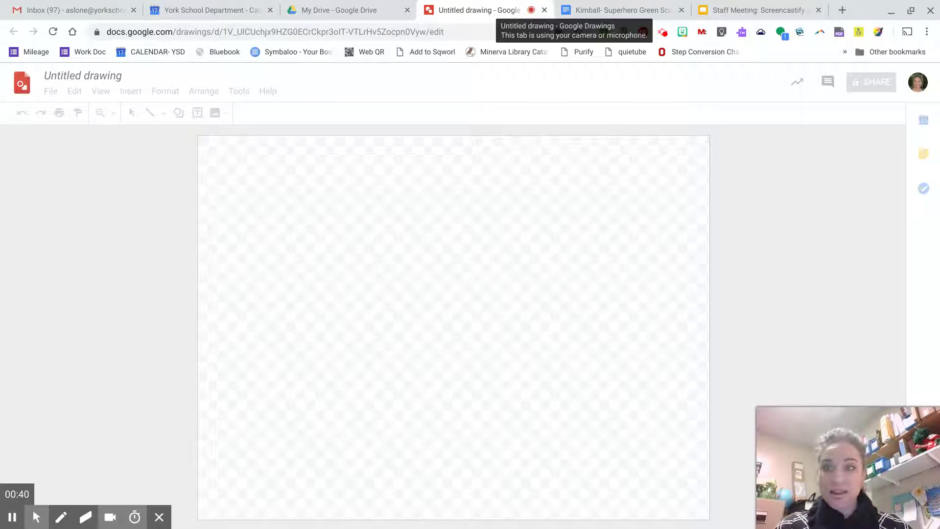
Rename the untitled drawing with the teacher's title and name in possessive form, followed by "Valentine".
{"action": "left_click", "coordinate": [84, 77]}
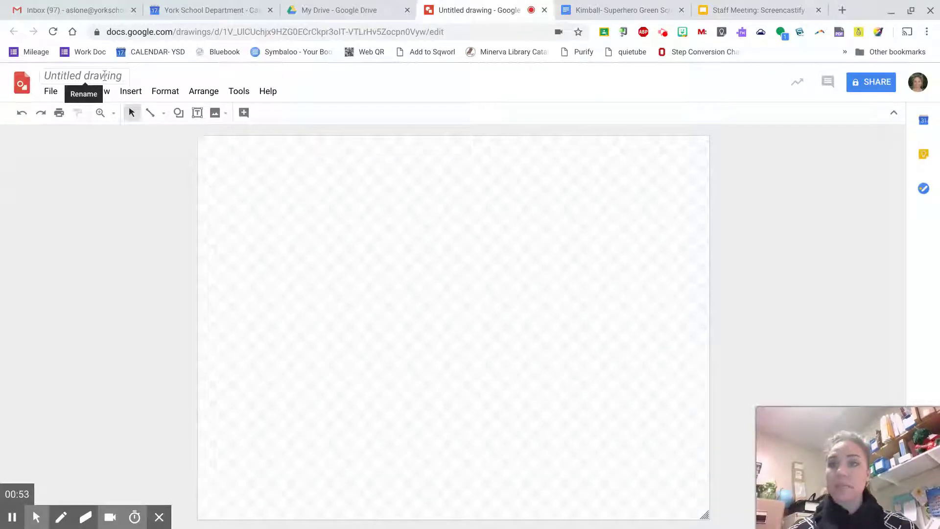
{"action": "left_click", "coordinate": [105, 75]}
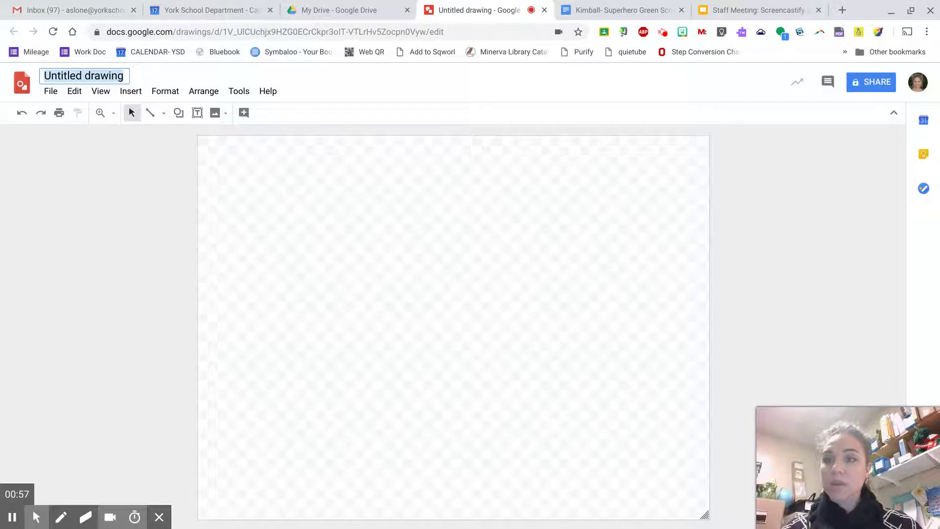
{"action": "type", "text": "MRs. "}
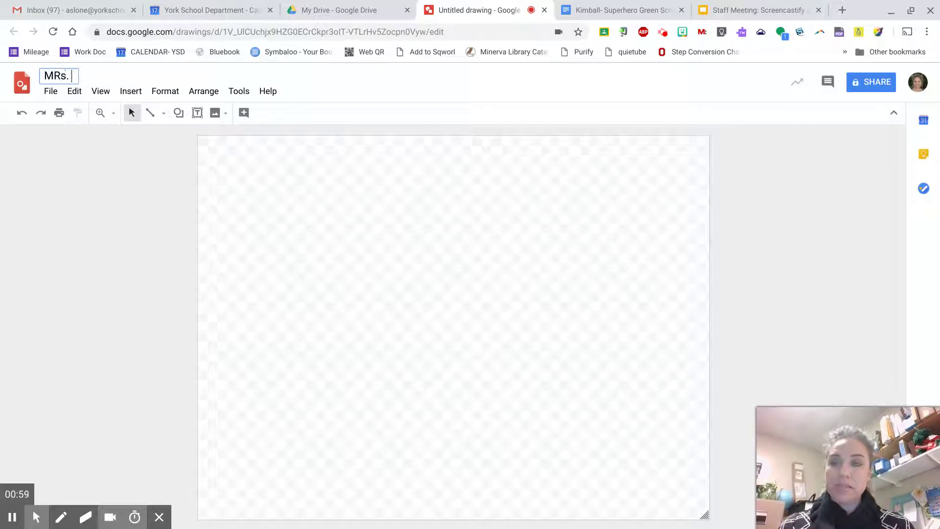
{"action": "type", "text": "Slone's "}
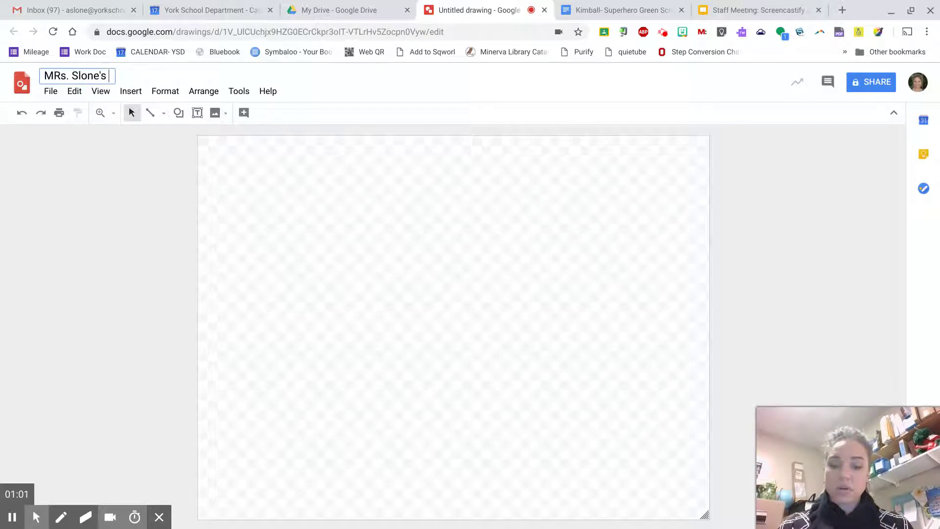
{"action": "type", "text": "Valentine"}
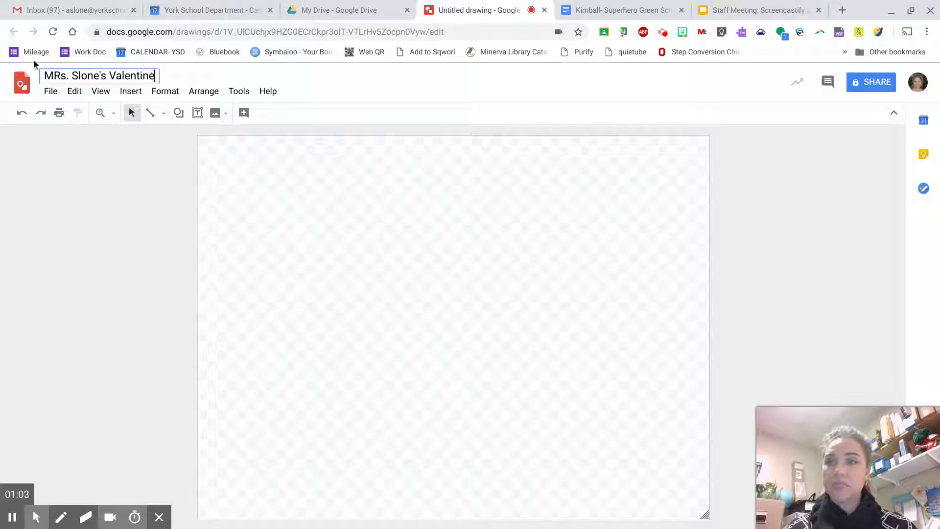
{"action": "left_click", "coordinate": [62, 75]}
{"action": "key", "text": "BackSpace"}
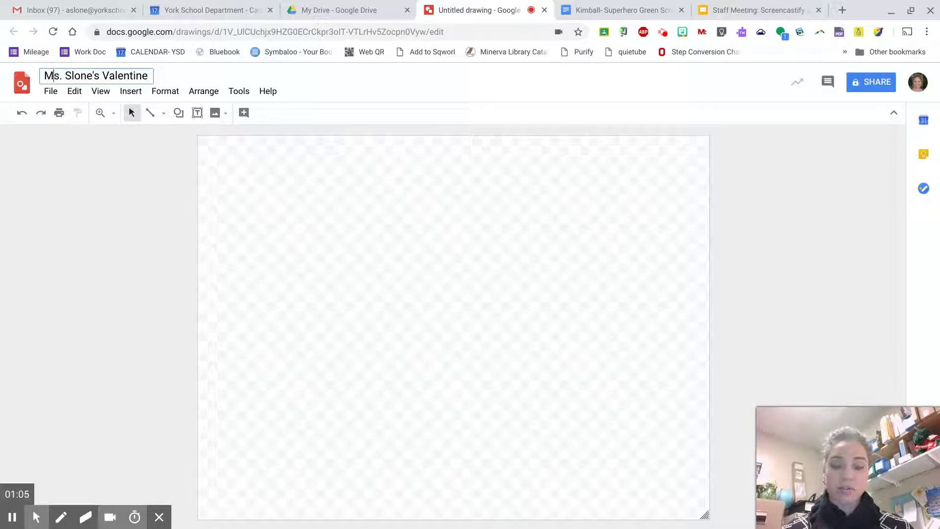
{"action": "type", "text": "r"}
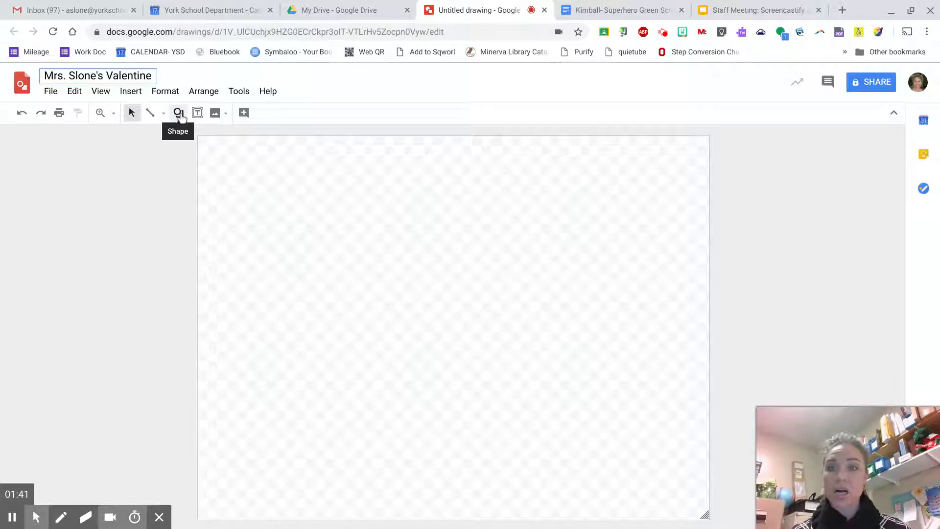
{"action": "left_click", "coordinate": [180, 116]}
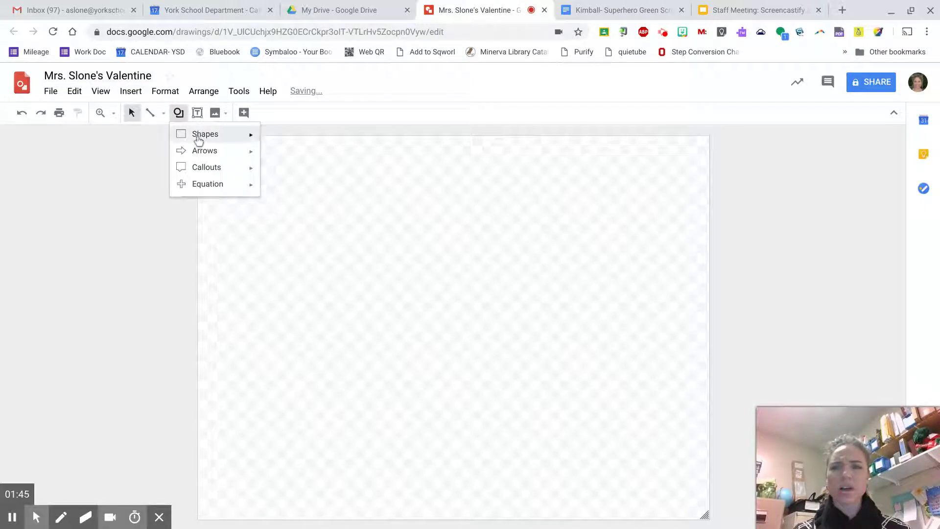
{"action": "mouse_move", "coordinate": [198, 141]}
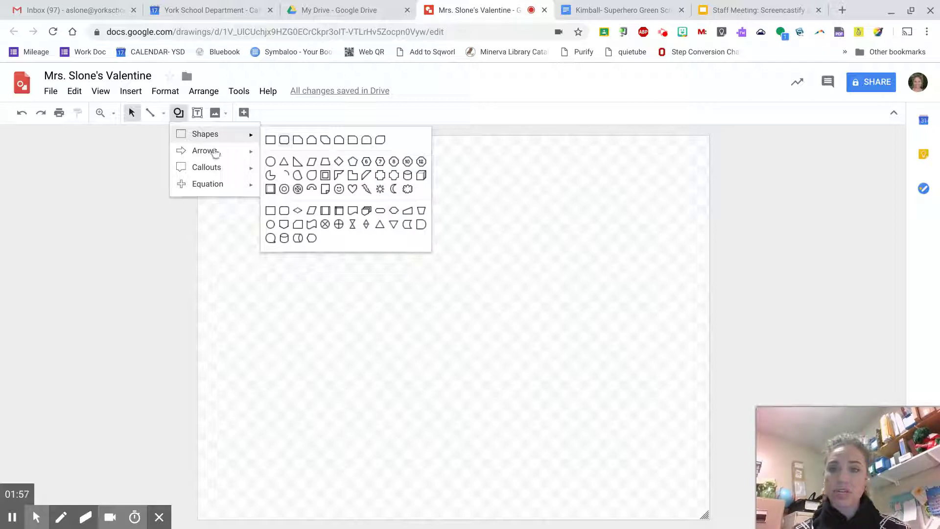
{"action": "mouse_move", "coordinate": [215, 154]}
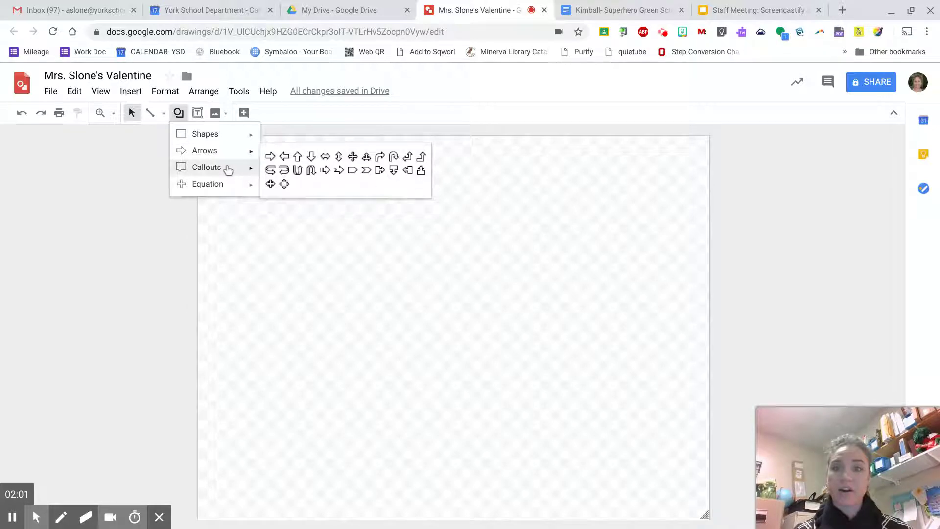
{"action": "mouse_move", "coordinate": [228, 174]}
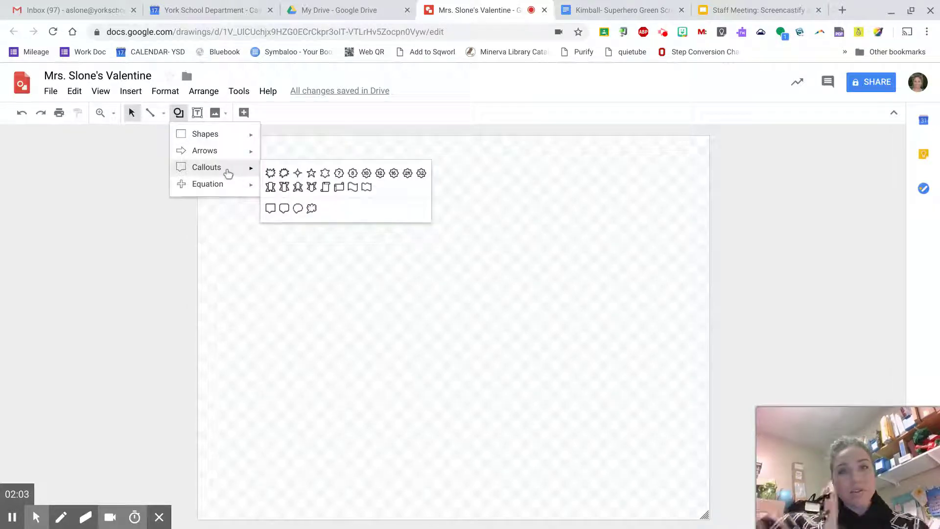
{"action": "mouse_move", "coordinate": [226, 191]}
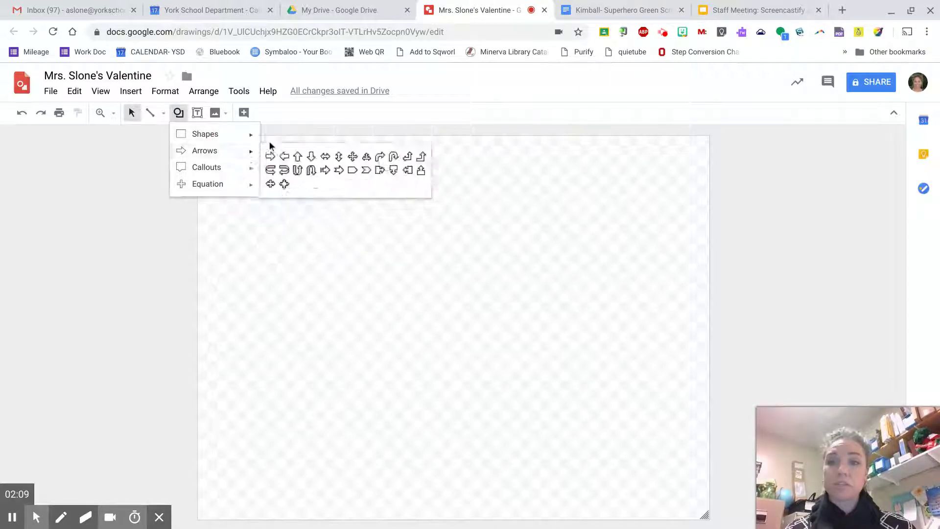
{"action": "left_click", "coordinate": [270, 145]}
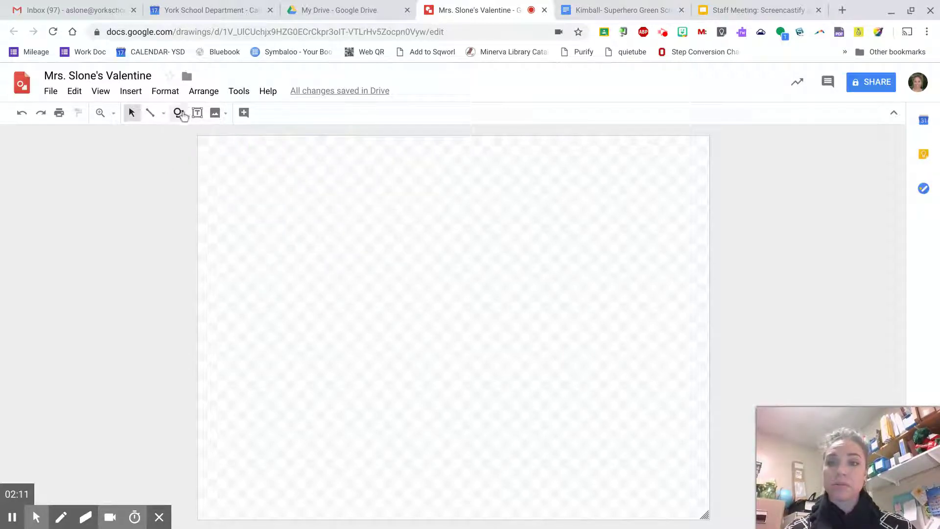
Draw a rectangle that covers the entire canvas as the card's background.
{"action": "left_click", "coordinate": [179, 114]}
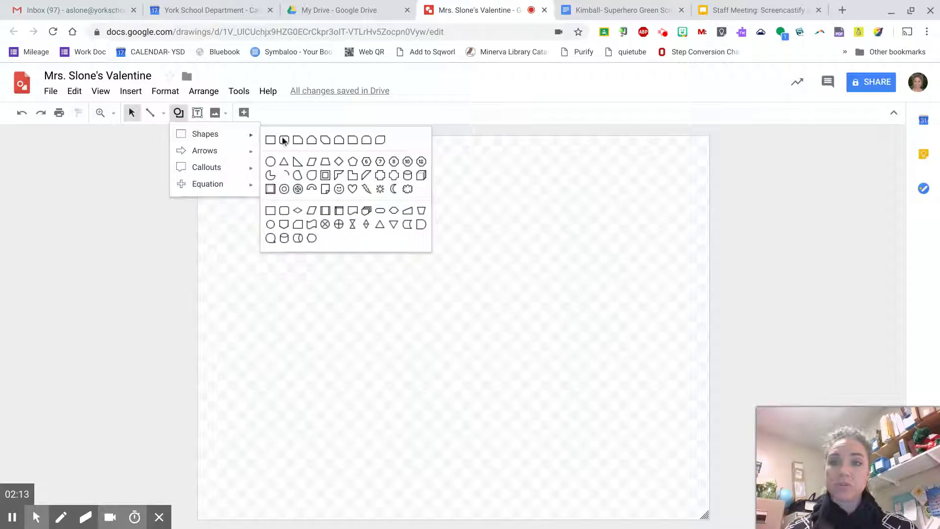
{"action": "left_click", "coordinate": [283, 140]}
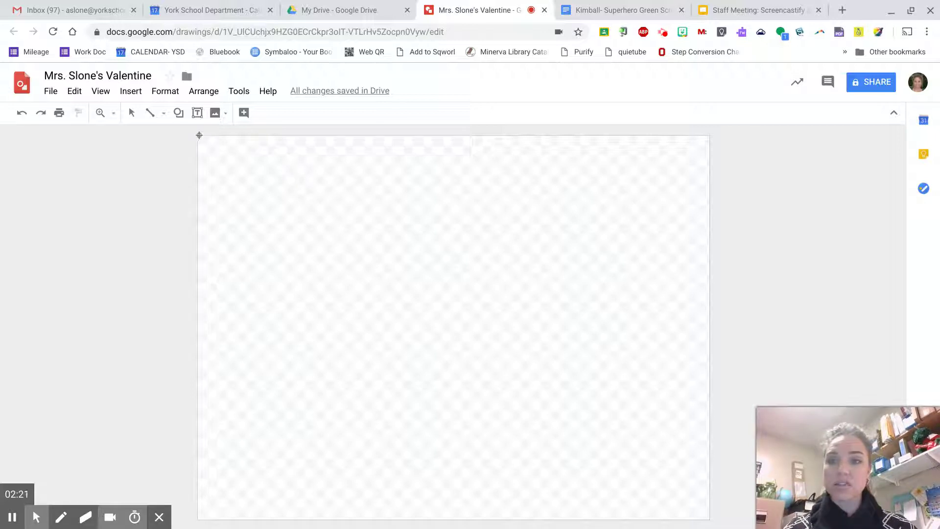
{"action": "left_click_drag", "start_coordinate": [198, 135], "coordinate": [708, 518]}
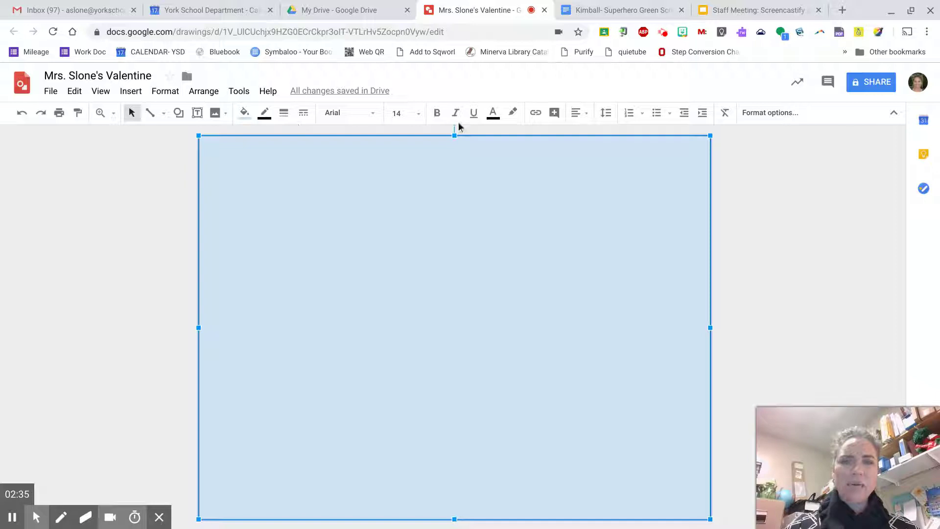
{"action": "left_click", "coordinate": [101, 283]}
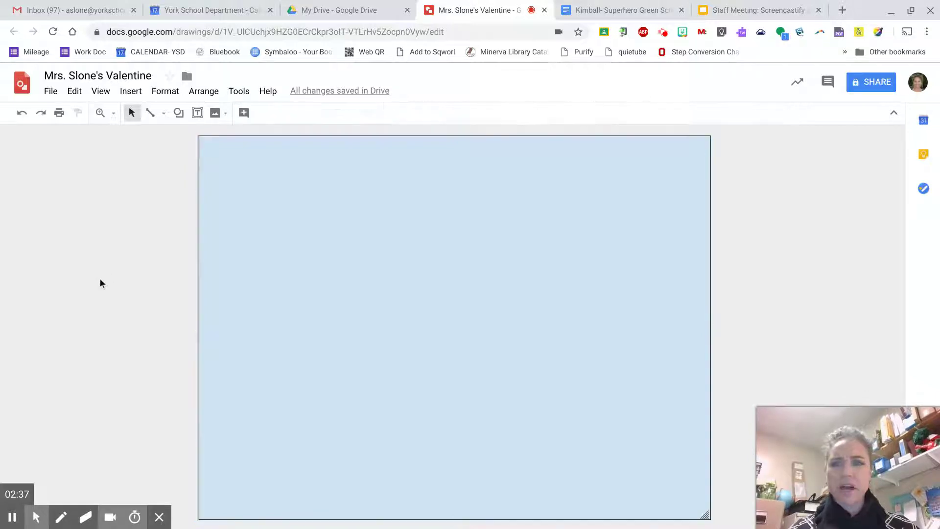
Fill the background rectangle with solid cyan.
{"action": "left_click", "coordinate": [451, 289]}
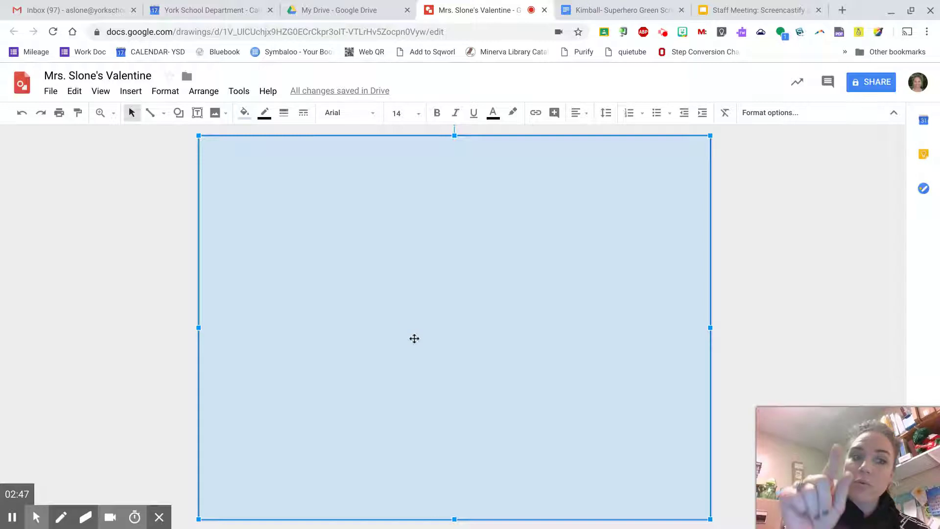
{"action": "left_click", "coordinate": [244, 113]}
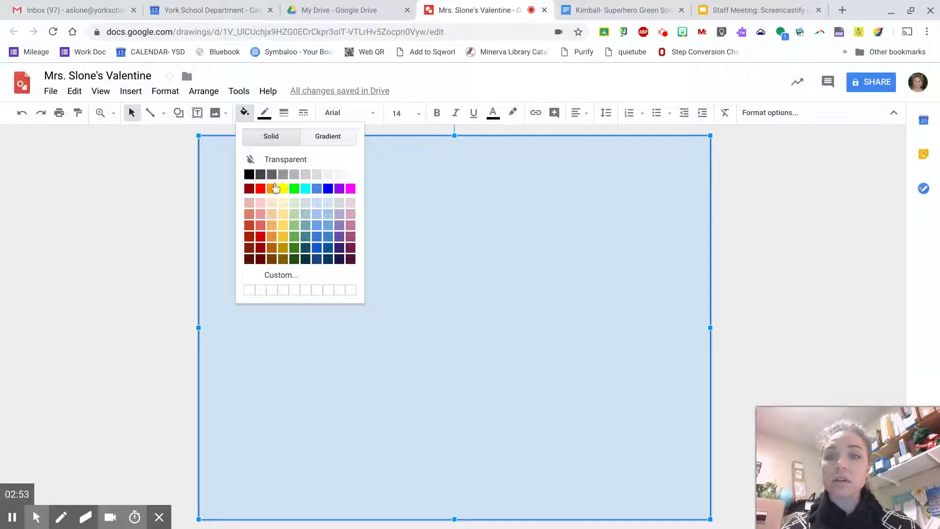
{"action": "left_click", "coordinate": [306, 189]}
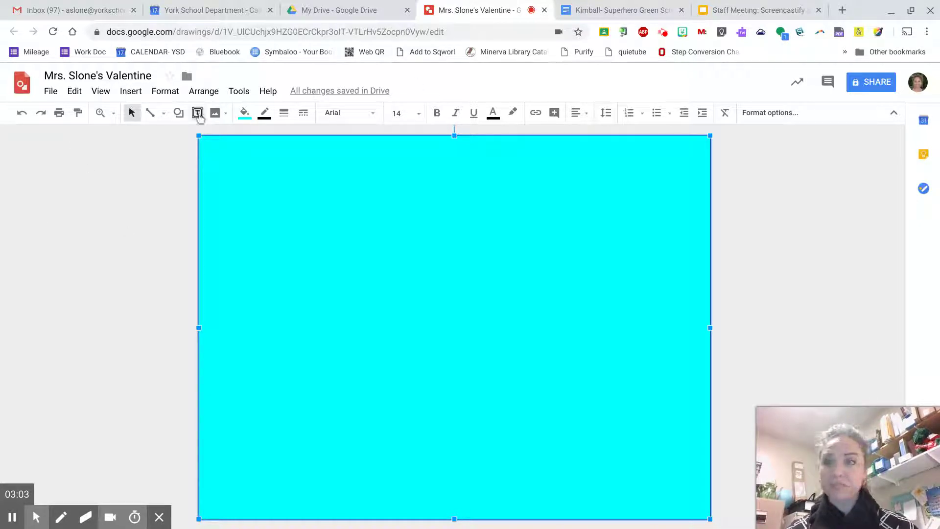
Draw a small heart shape in the upper-left corner of the cyan background.
{"action": "left_click", "coordinate": [179, 114]}
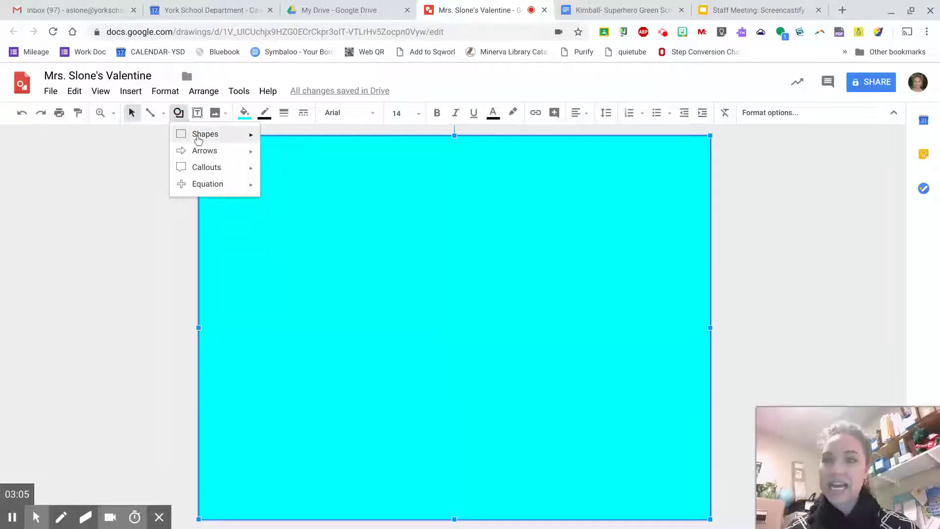
{"action": "mouse_move", "coordinate": [200, 138]}
{"action": "left_click", "coordinate": [351, 189]}
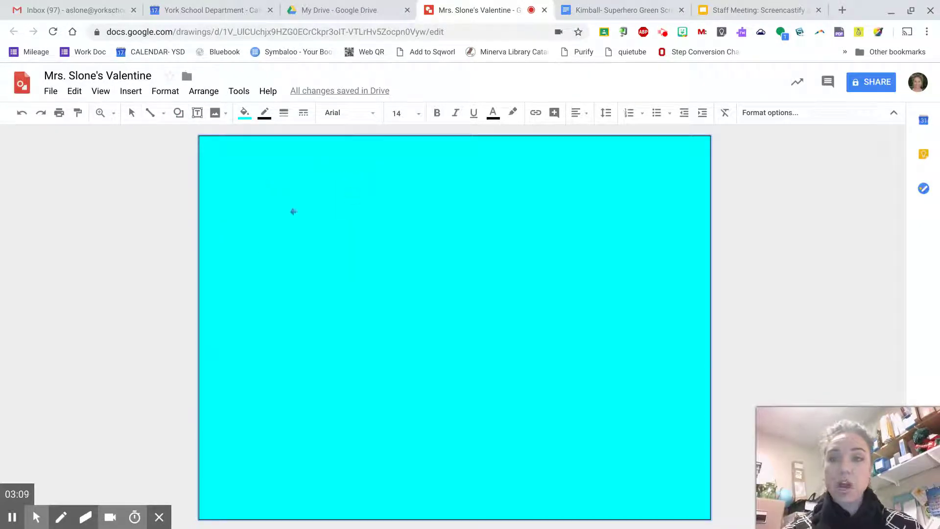
{"action": "left_click_drag", "start_coordinate": [224, 151], "coordinate": [314, 240]}
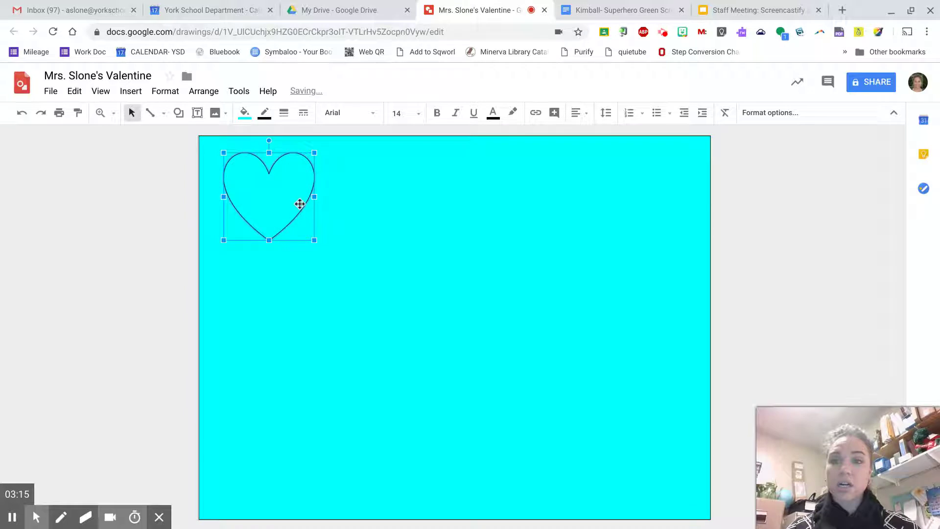
Fill the heart with solid magenta and deselect it.
{"action": "left_click", "coordinate": [247, 113]}
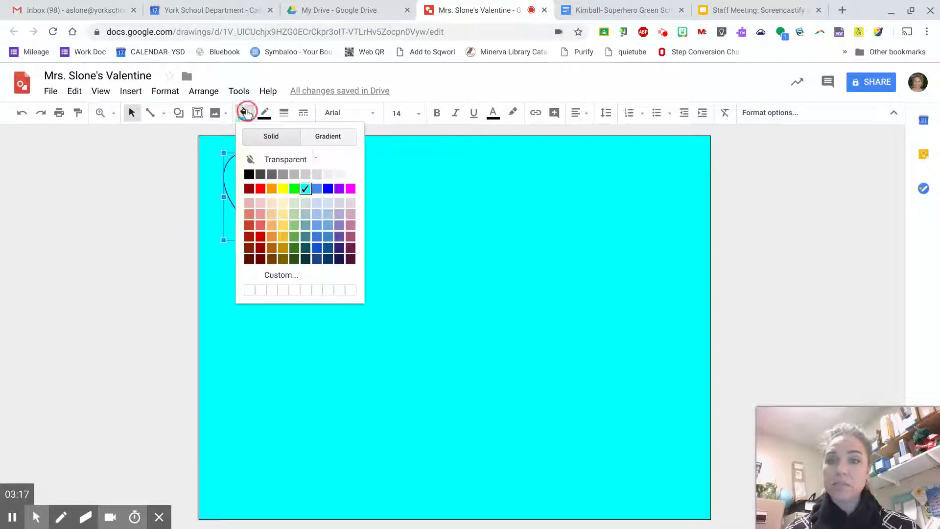
{"action": "left_click", "coordinate": [351, 189]}
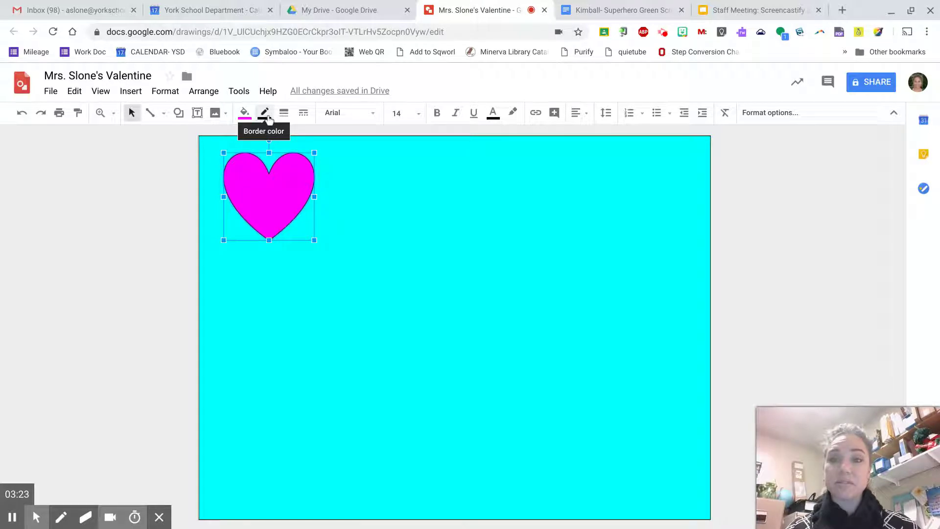
{"action": "left_click", "coordinate": [162, 251]}
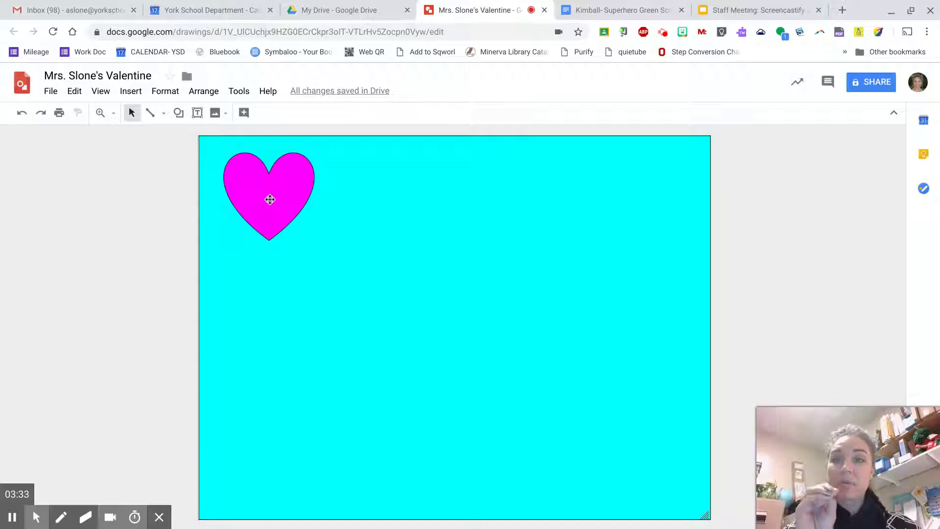
Give the magenta heart a yellow border with a weight of 12px.
{"action": "left_click", "coordinate": [265, 196]}
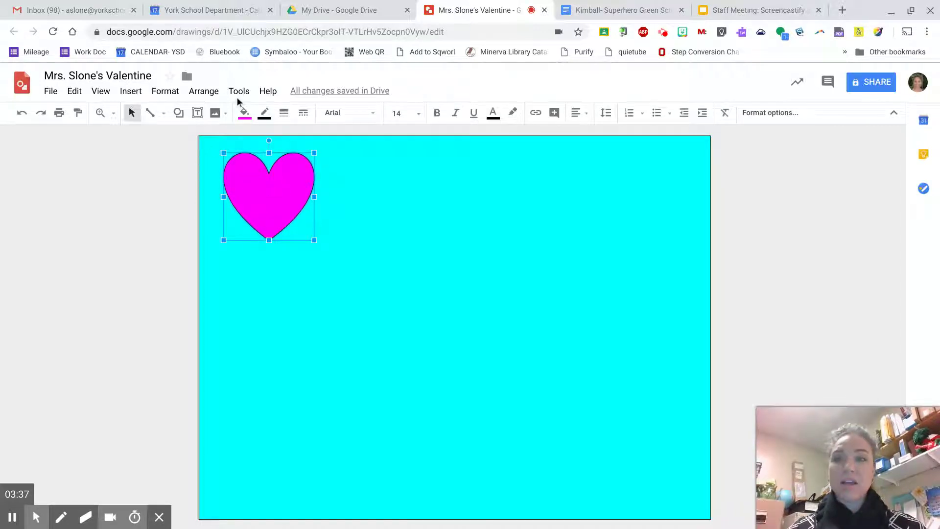
{"action": "left_click", "coordinate": [265, 114]}
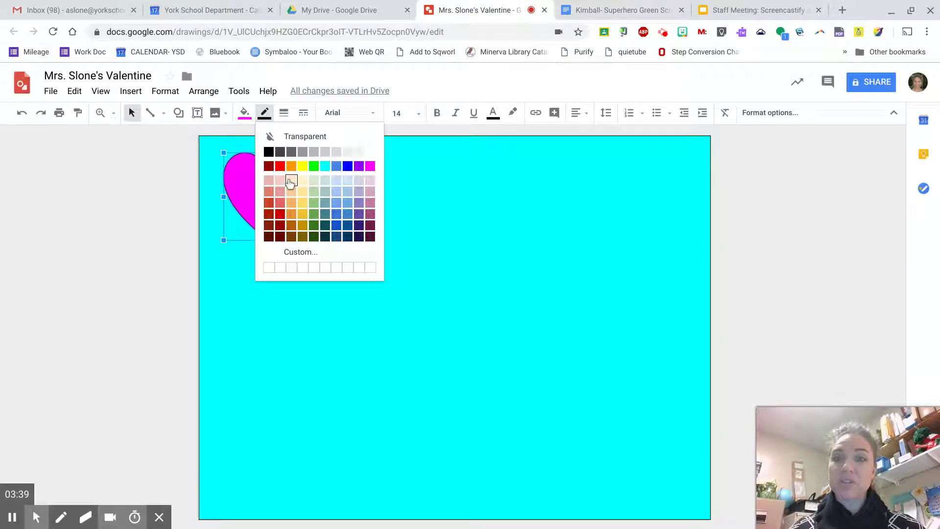
{"action": "left_click", "coordinate": [301, 167]}
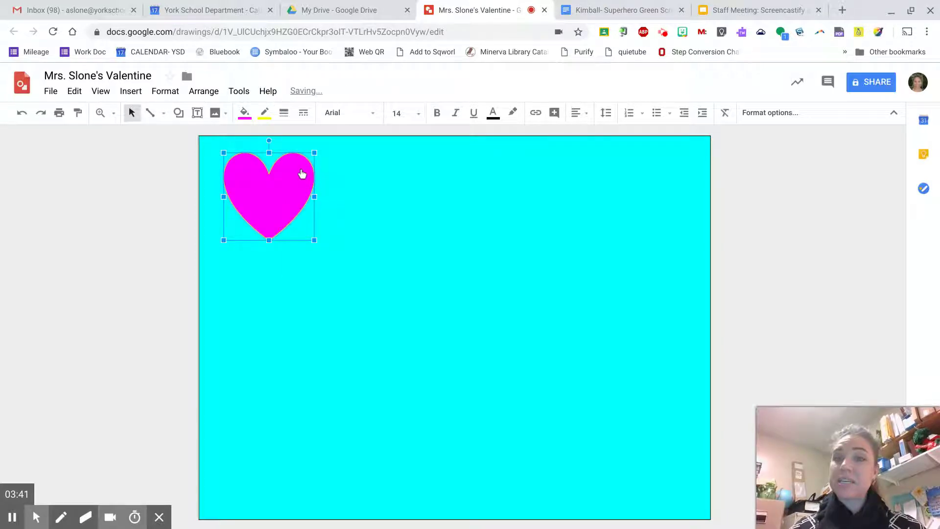
{"action": "left_click", "coordinate": [286, 118]}
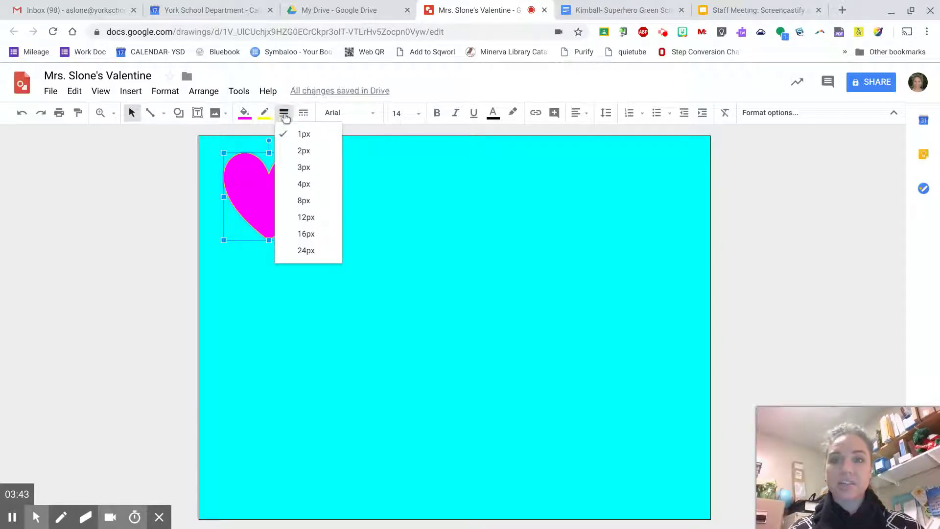
{"action": "left_click", "coordinate": [307, 216]}
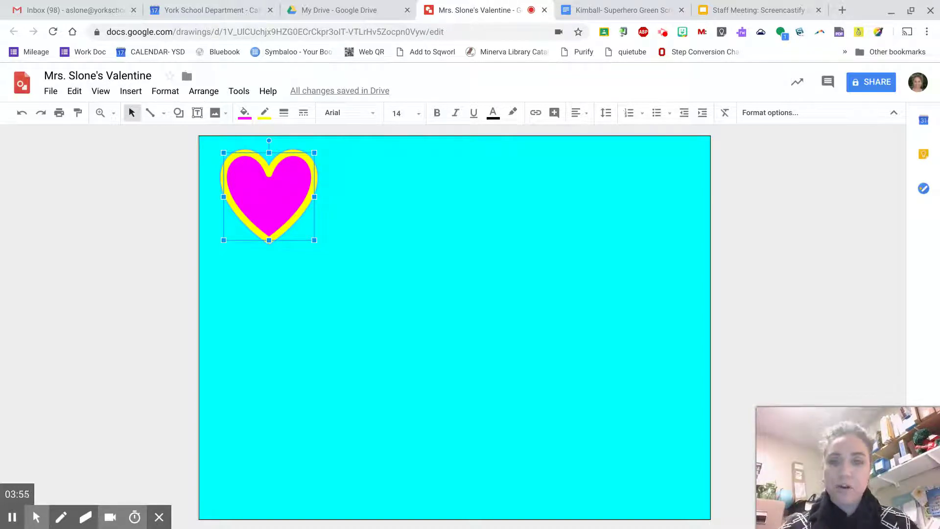
Copy the magenta heart, paste it, and place the duplicate in the upper-right corner of the cyan background.
{"action": "right_click", "coordinate": [270, 192]}
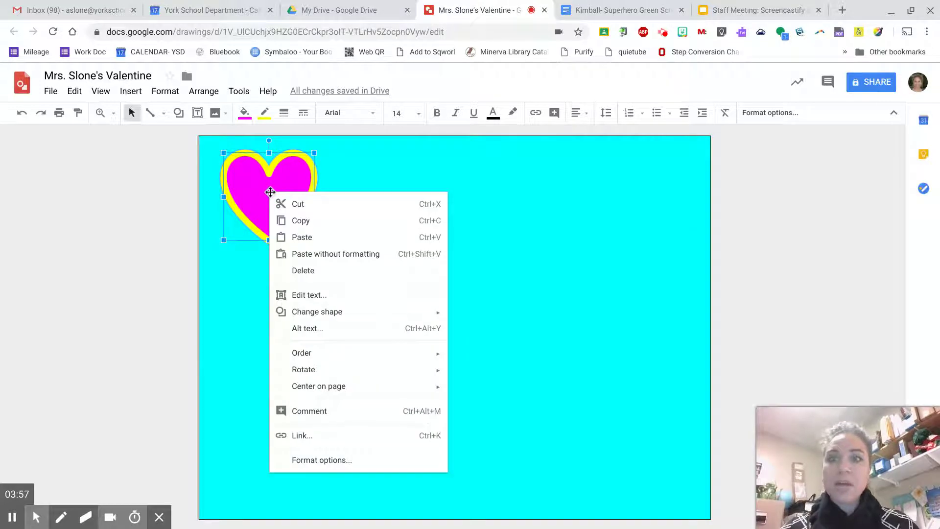
{"action": "left_click", "coordinate": [298, 220]}
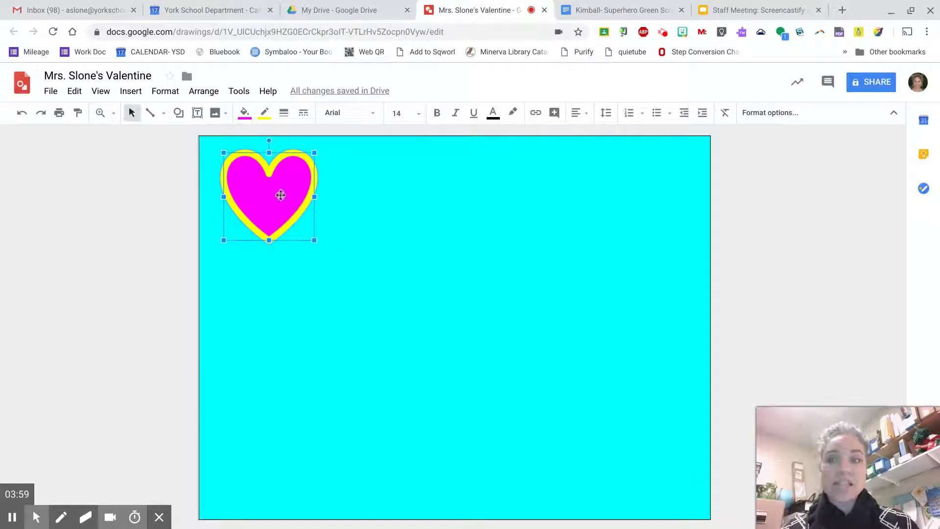
{"action": "right_click", "coordinate": [394, 192]}
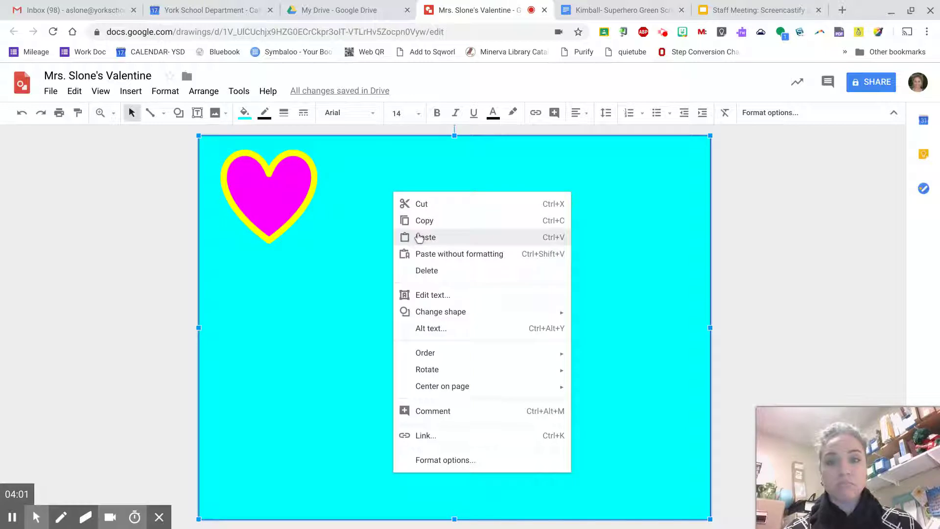
{"action": "left_click", "coordinate": [420, 238]}
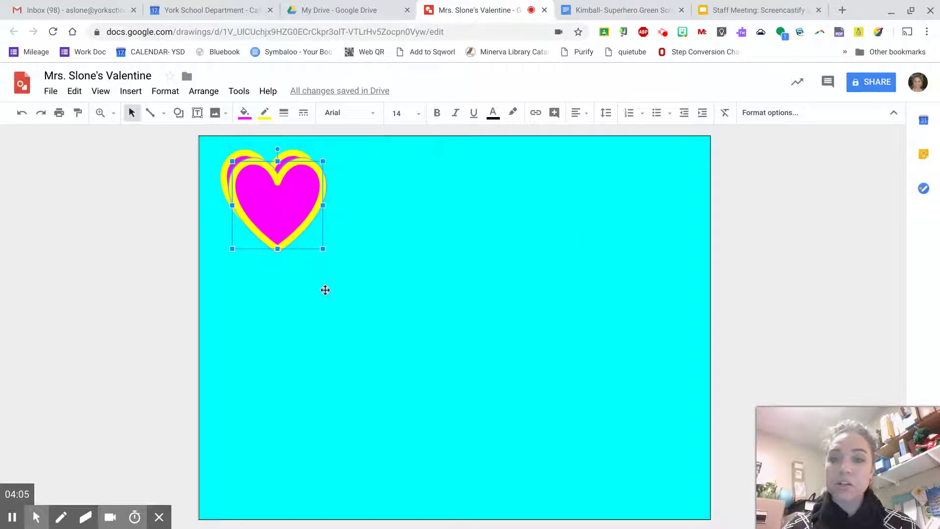
{"action": "left_click", "coordinate": [279, 201]}
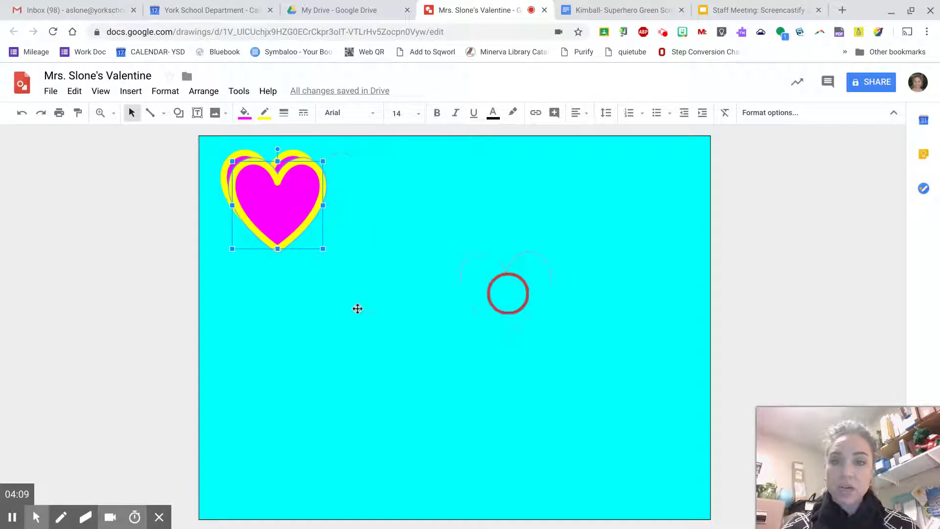
{"action": "left_click_drag", "start_coordinate": [575, 200], "coordinate": [626, 197]}
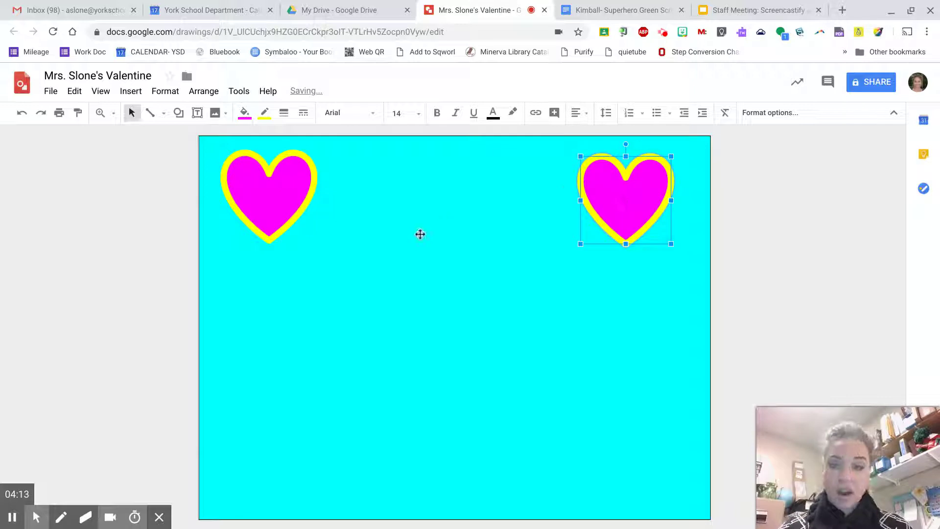
Copy the upper-right heart, paste it, and place the duplicate in the lower-right corner of the background.
{"action": "right_click", "coordinate": [628, 200]}
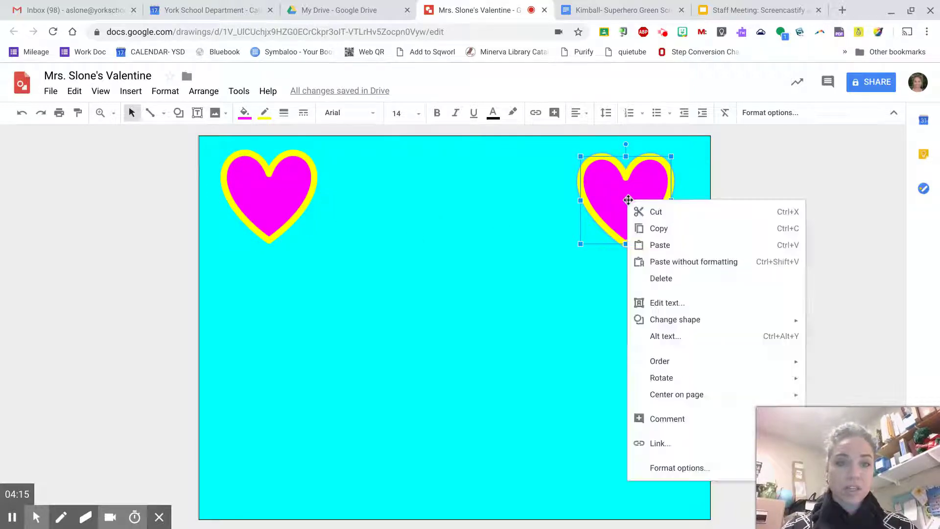
{"action": "left_click", "coordinate": [659, 229]}
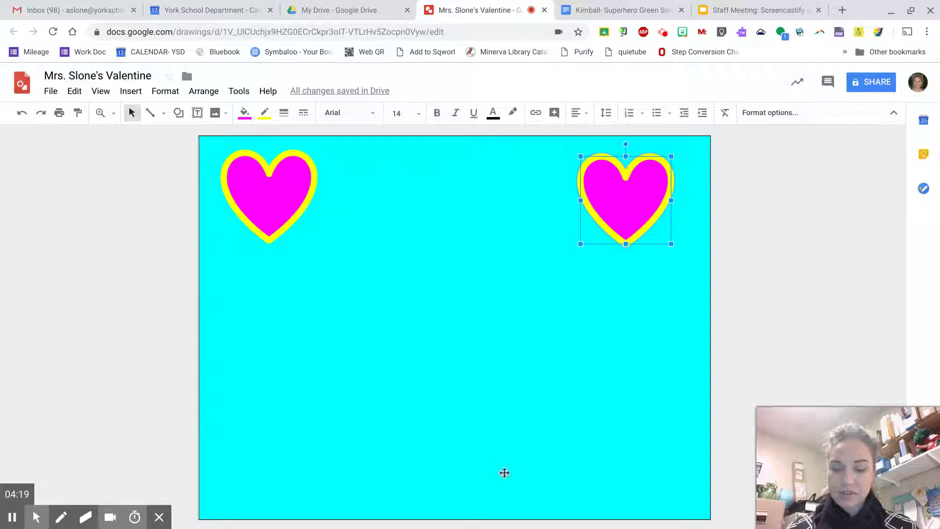
{"action": "right_click", "coordinate": [546, 370]}
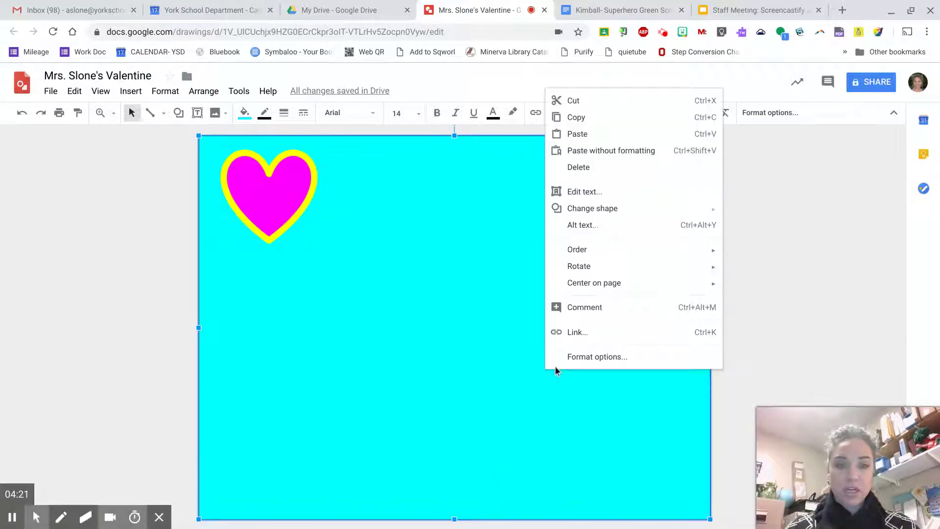
{"action": "left_click", "coordinate": [590, 134]}
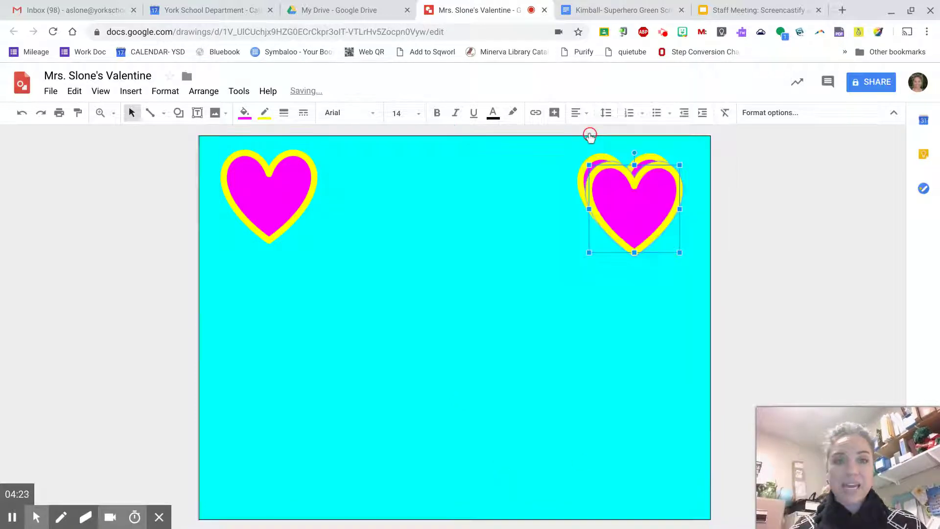
{"action": "left_click_drag", "start_coordinate": [639, 210], "coordinate": [647, 458]}
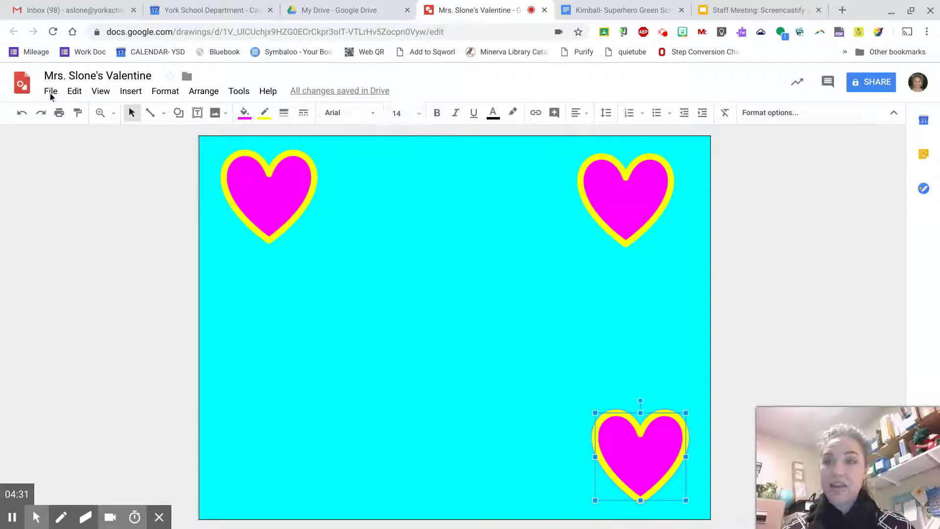
{"action": "left_click", "coordinate": [75, 92]}
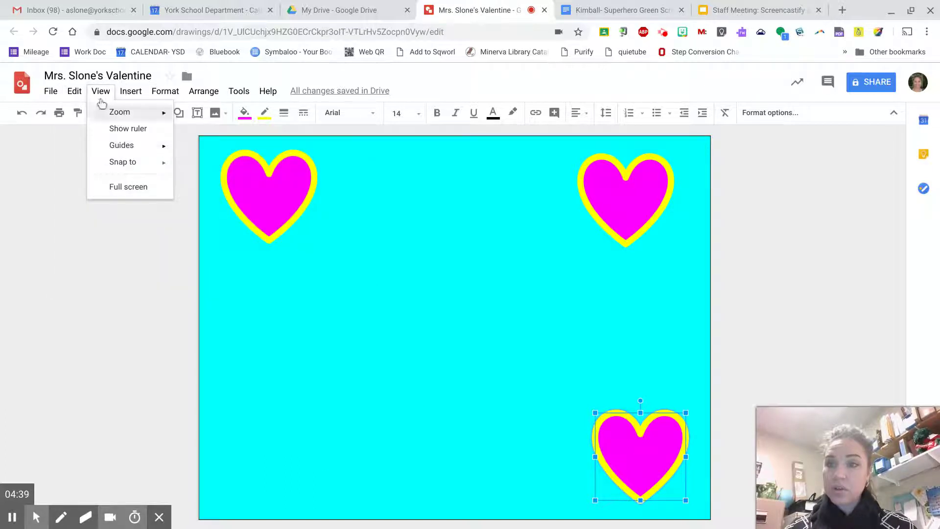
{"action": "left_click", "coordinate": [74, 93]}
{"action": "left_click", "coordinate": [75, 91]}
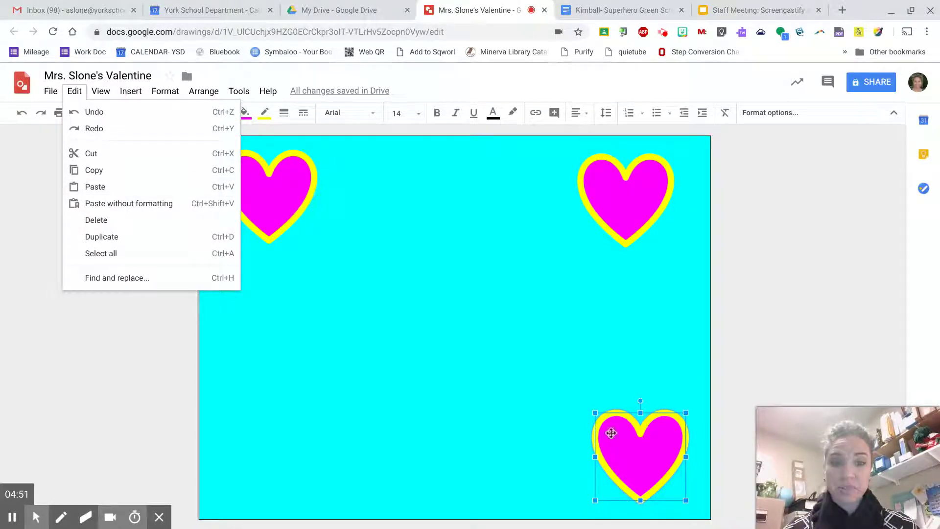
Paste another copy of the heart, place it in the lower-left corner of the background, and deselect it.
{"action": "left_click", "coordinate": [517, 394]}
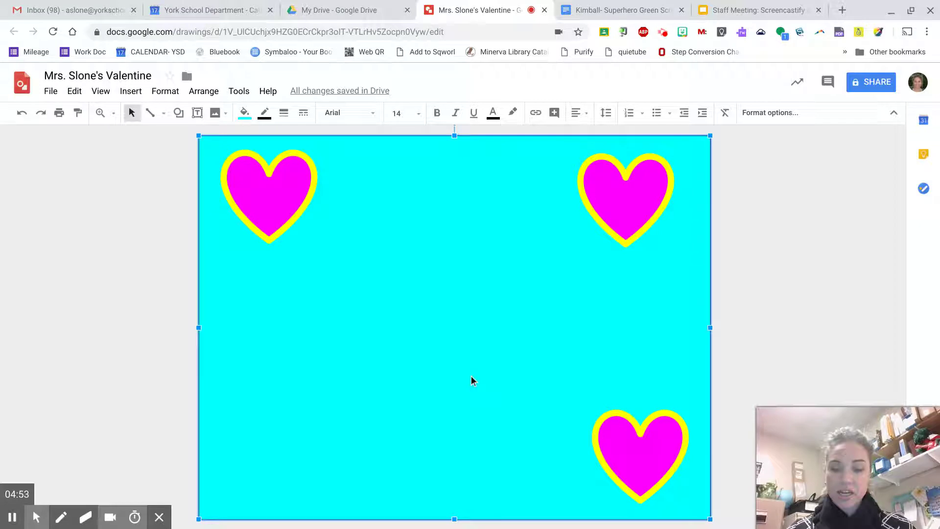
{"action": "key", "text": "ctrl+v"}
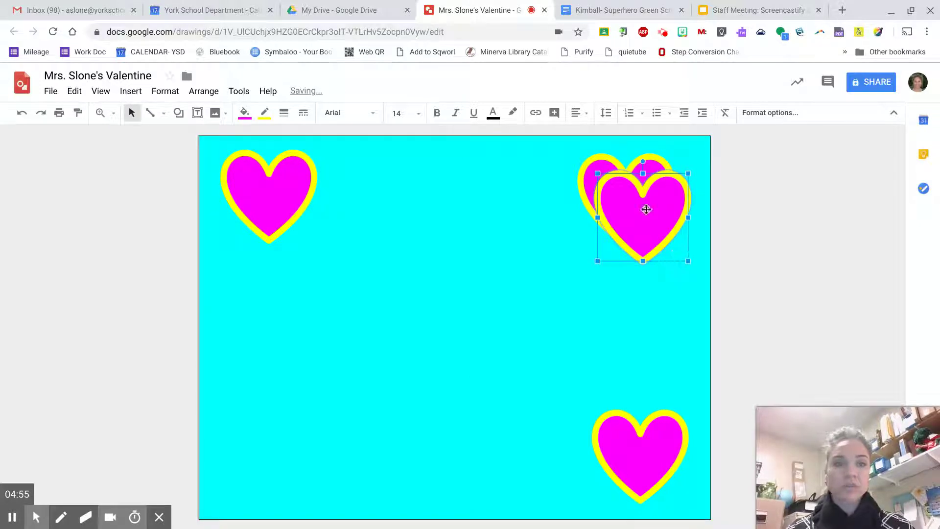
{"action": "left_click_drag", "start_coordinate": [644, 205], "coordinate": [277, 449]}
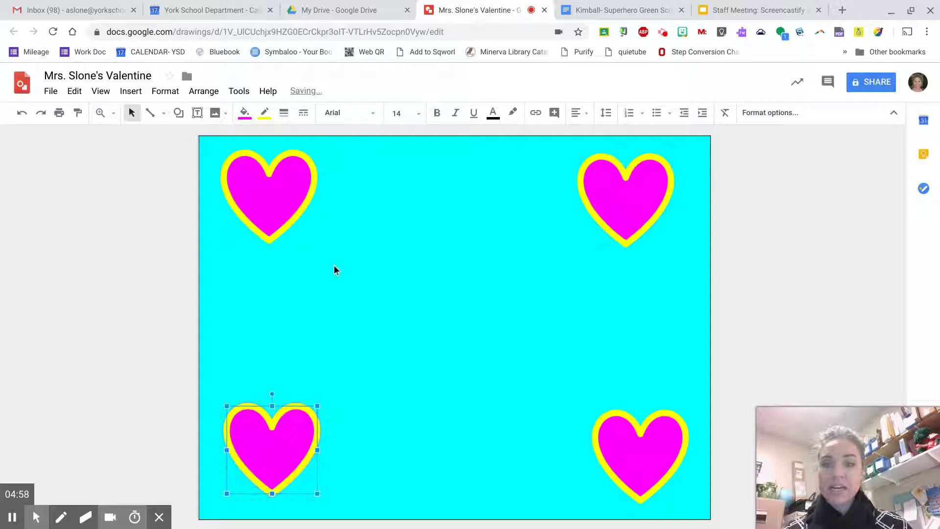
{"action": "left_click", "coordinate": [113, 275]}
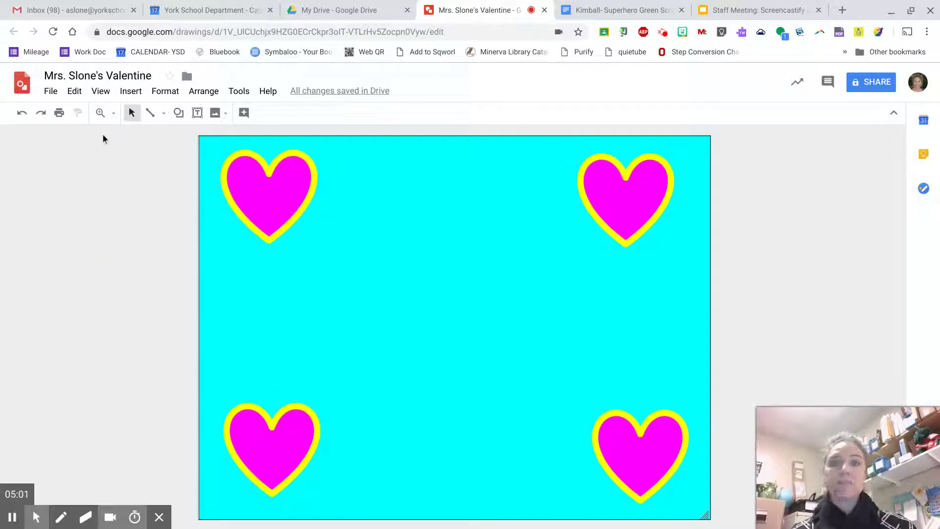
{"action": "left_click", "coordinate": [198, 118]}
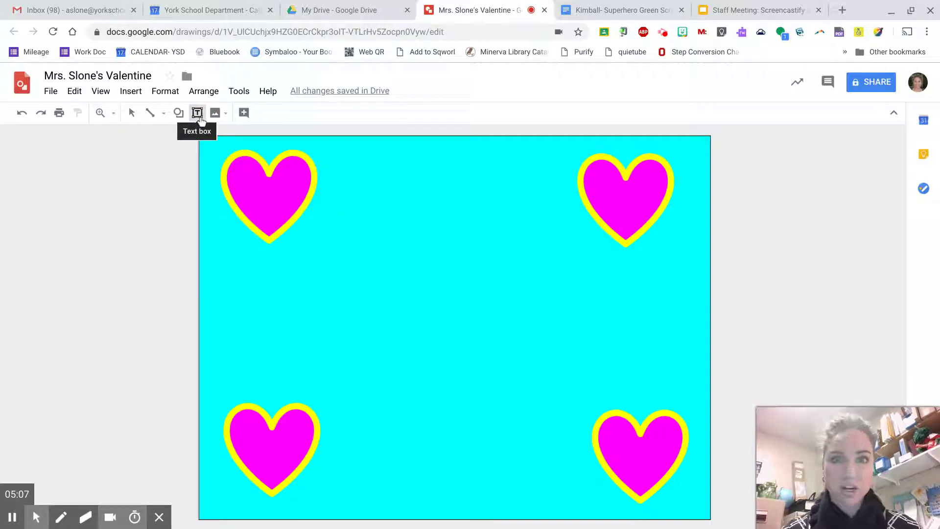
{"action": "left_click", "coordinate": [198, 118]}
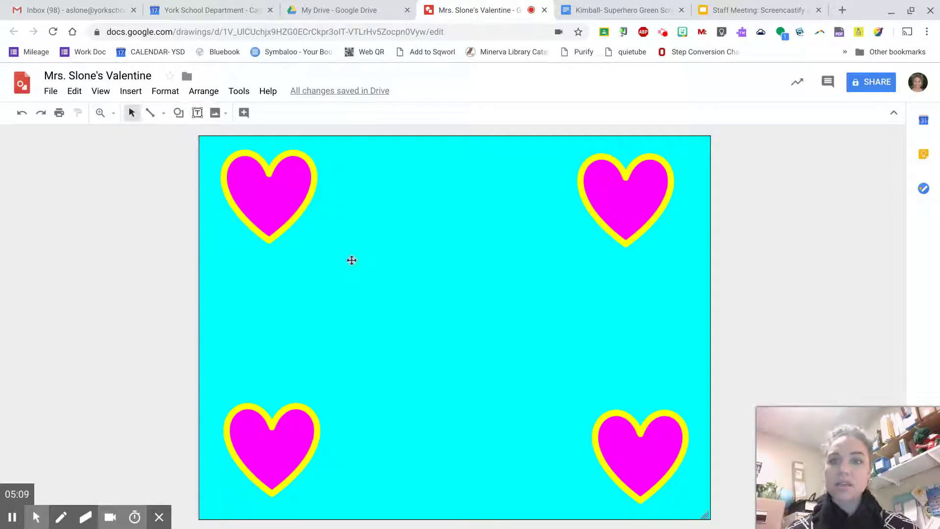
{"action": "left_click", "coordinate": [334, 228]}
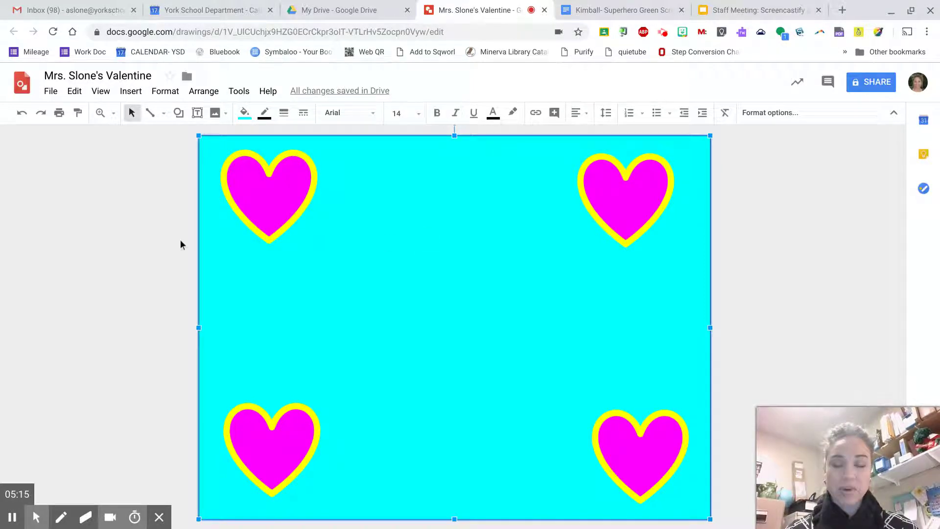
{"action": "left_click", "coordinate": [196, 114]}
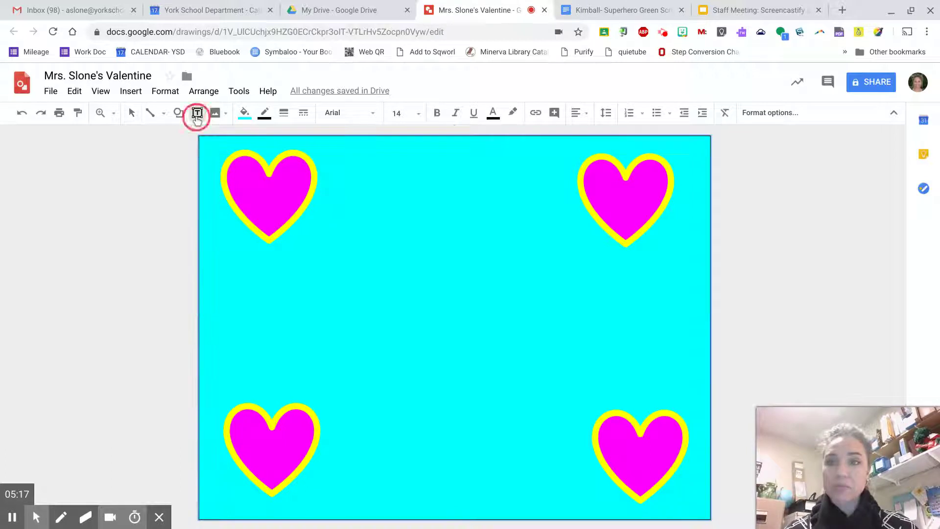
{"action": "left_click", "coordinate": [196, 114]}
{"action": "left_click_drag", "start_coordinate": [356, 252], "coordinate": [43, 233]}
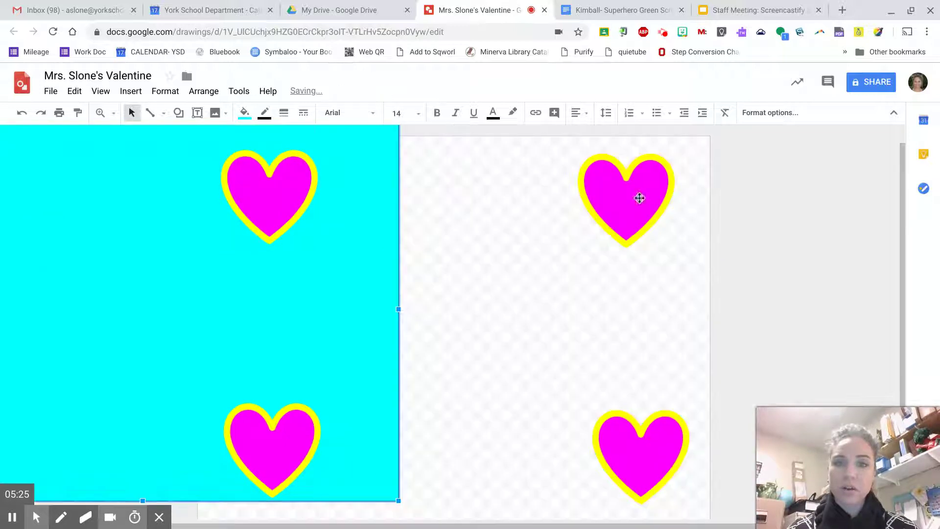
{"action": "left_click", "coordinate": [197, 113]}
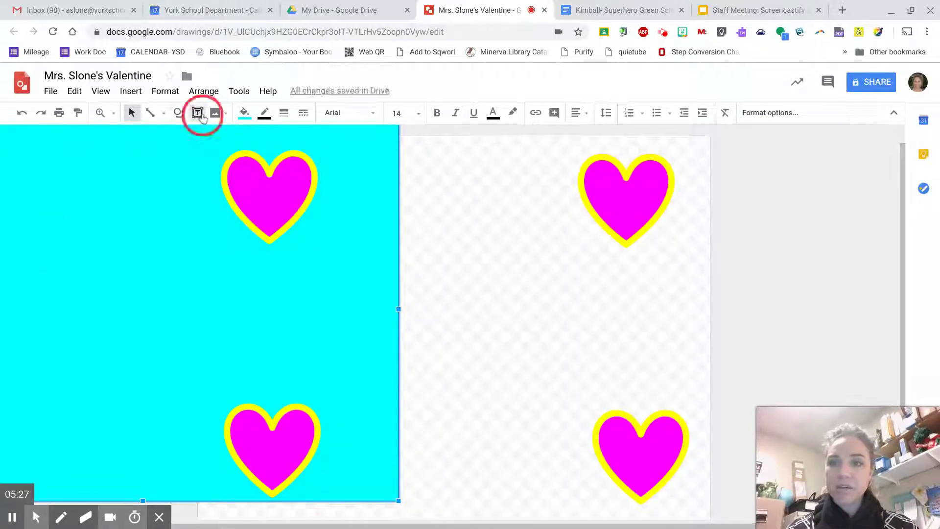
{"action": "left_click", "coordinate": [478, 226]}
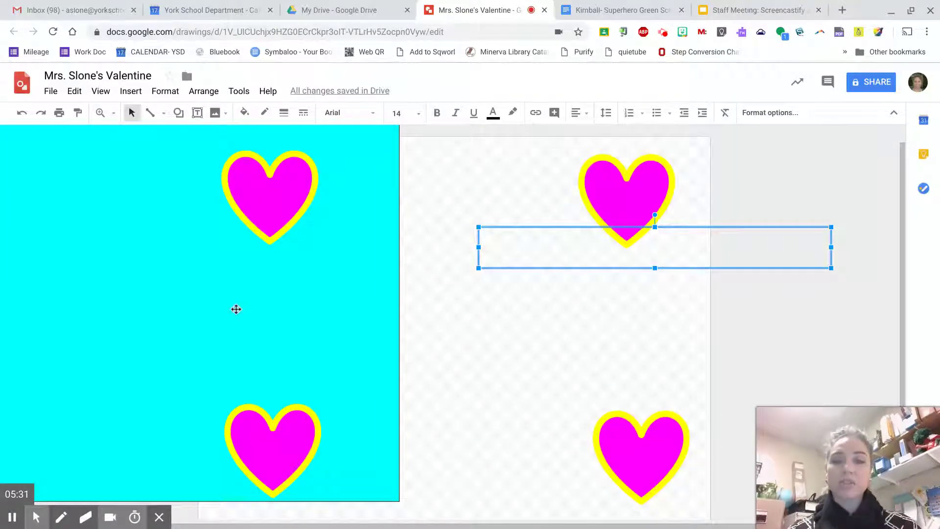
{"action": "left_click_drag", "start_coordinate": [254, 314], "coordinate": [588, 308]}
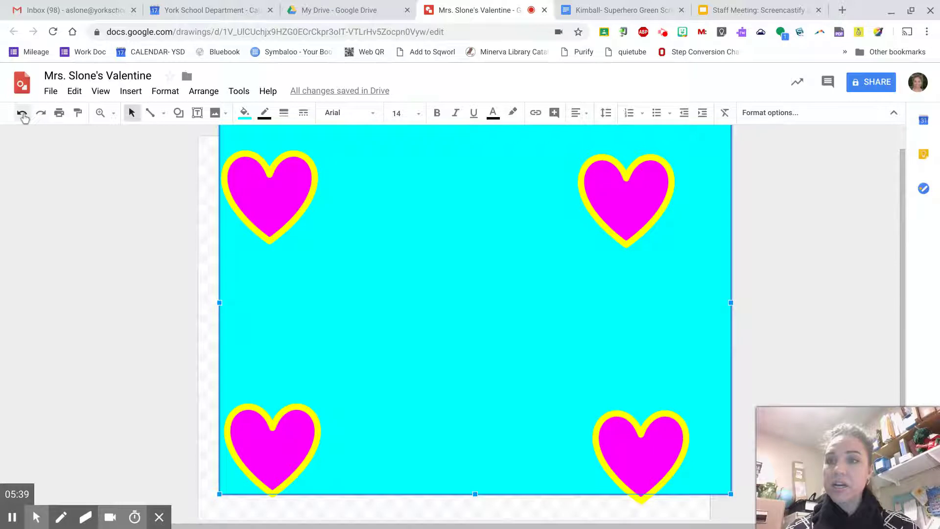
{"action": "left_click", "coordinate": [22, 114]}
{"action": "left_click", "coordinate": [22, 114]}
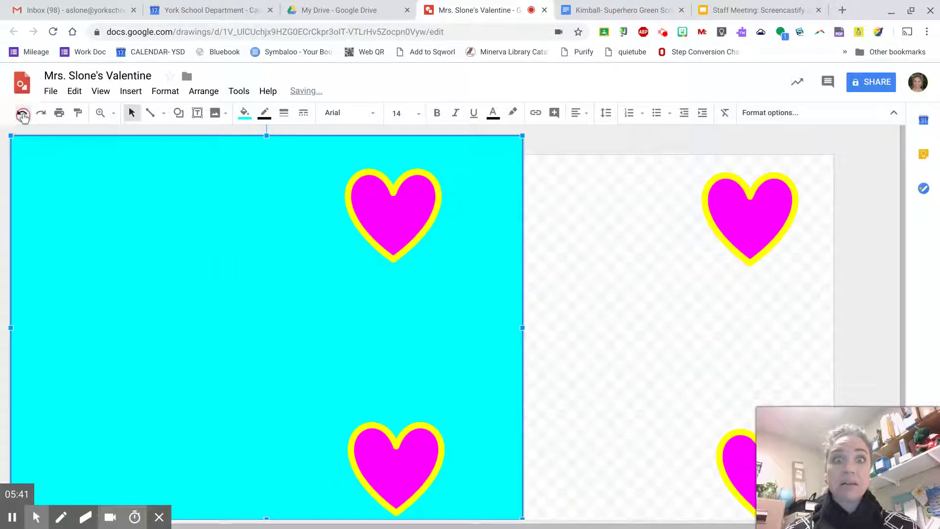
{"action": "left_click", "coordinate": [22, 114]}
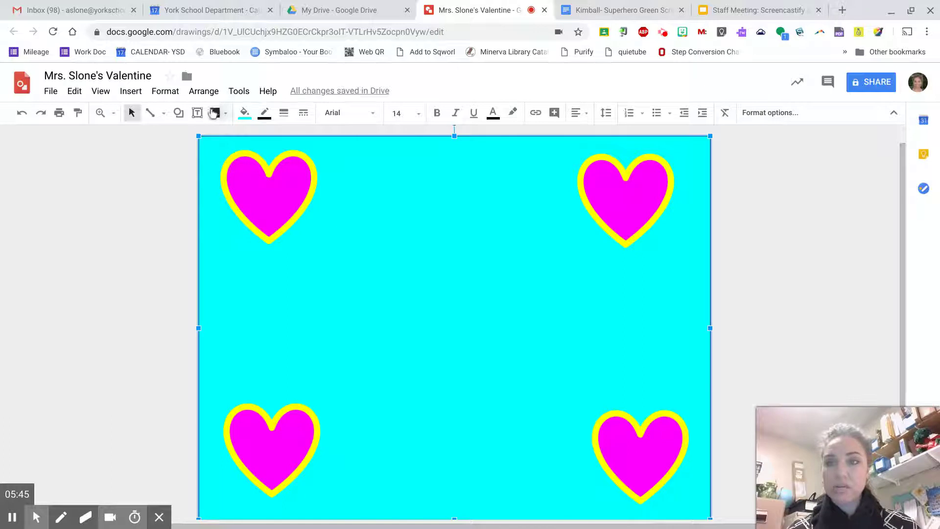
Insert a text box on the cyan background and move it to the middle of the card between the four hearts.
{"action": "left_click", "coordinate": [199, 114]}
{"action": "left_click", "coordinate": [457, 278]}
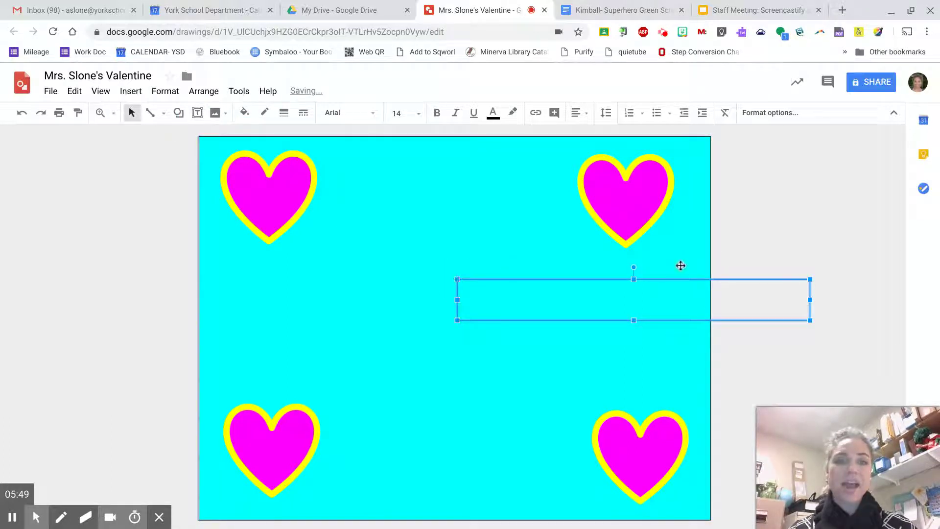
{"action": "left_click", "coordinate": [787, 282]}
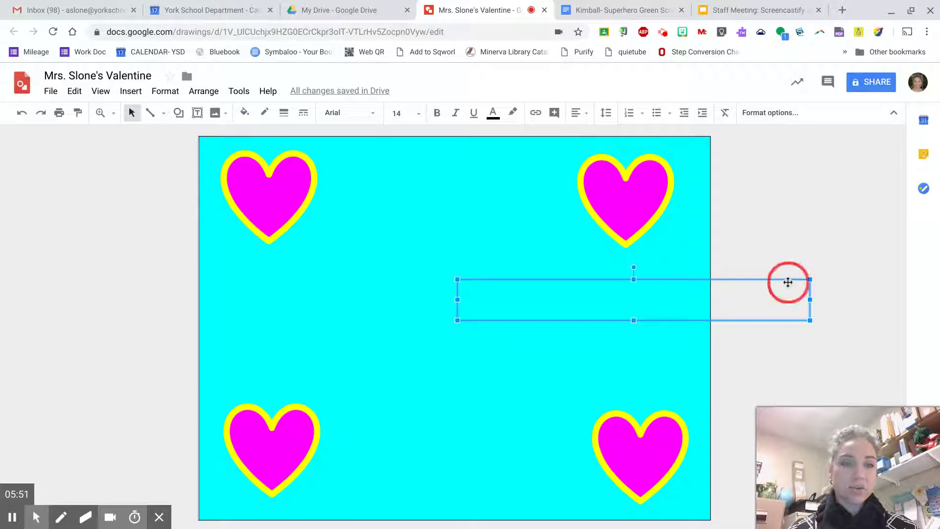
{"action": "left_click_drag", "start_coordinate": [787, 281], "coordinate": [612, 281]}
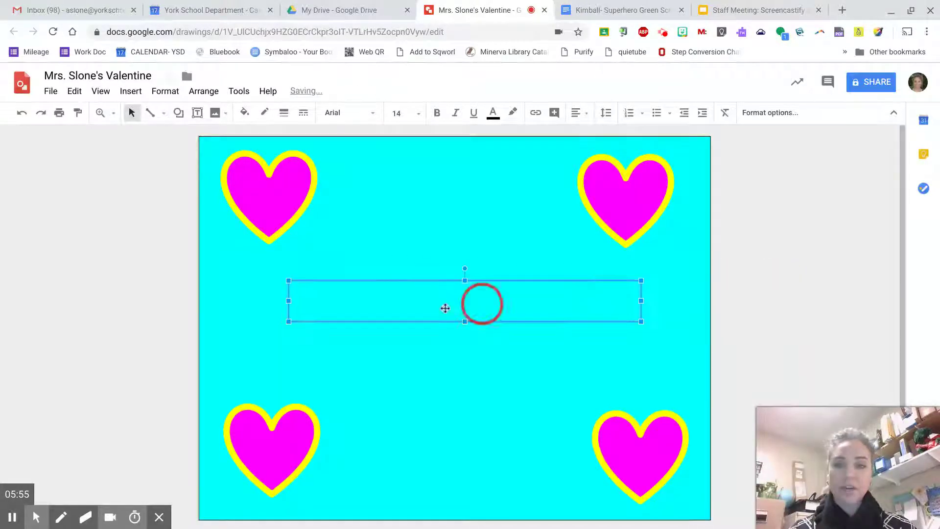
Enter "Happy Valentine's Day!" in the text box and center-align the text.
{"action": "left_click", "coordinate": [470, 303]}
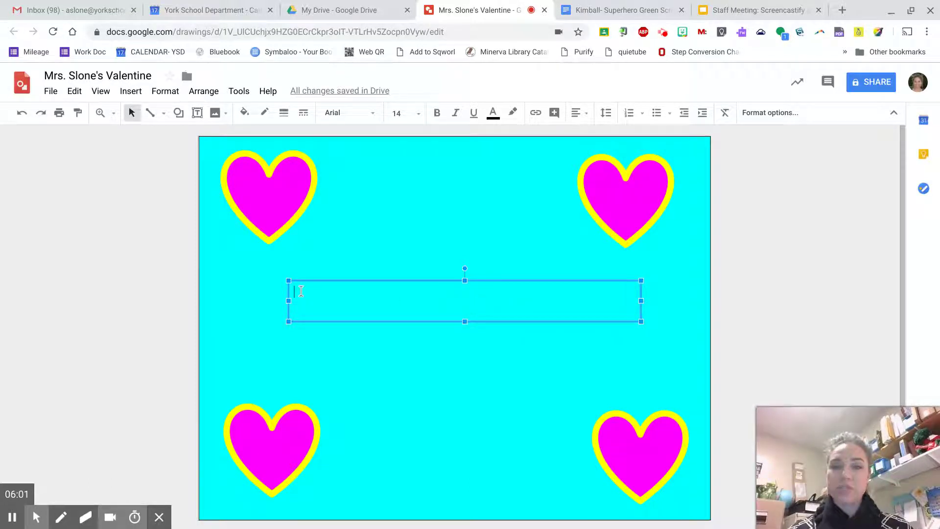
{"action": "type", "text": "Happy VAlen"}
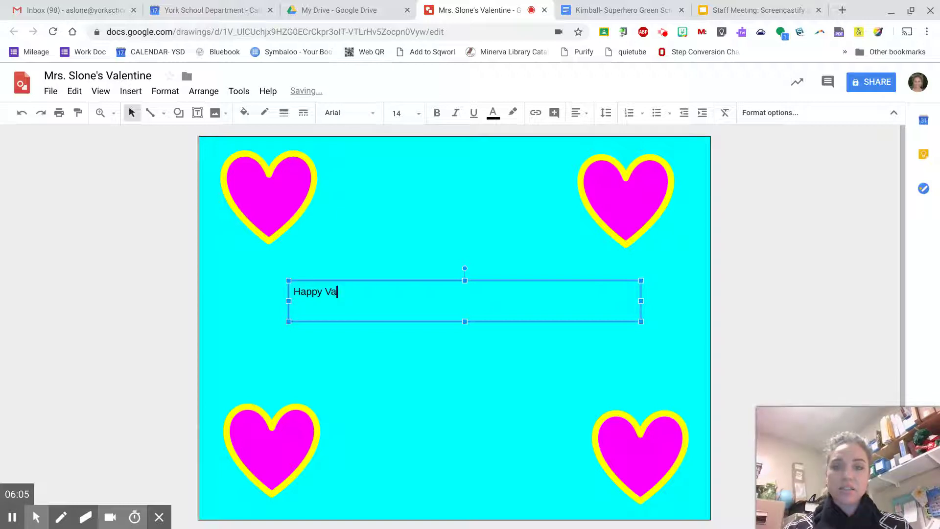
{"action": "type", "text": "ntine's"}
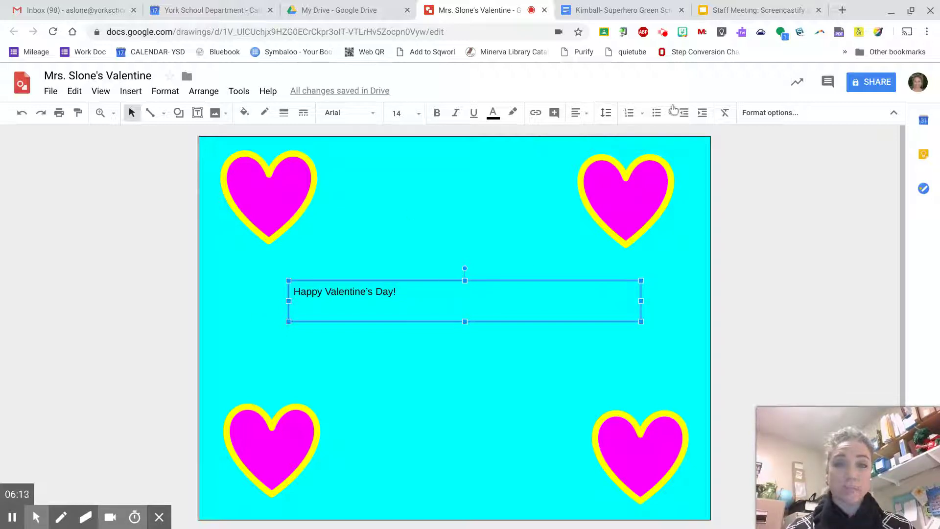
{"action": "left_click", "coordinate": [576, 113]}
{"action": "left_click", "coordinate": [596, 133]}
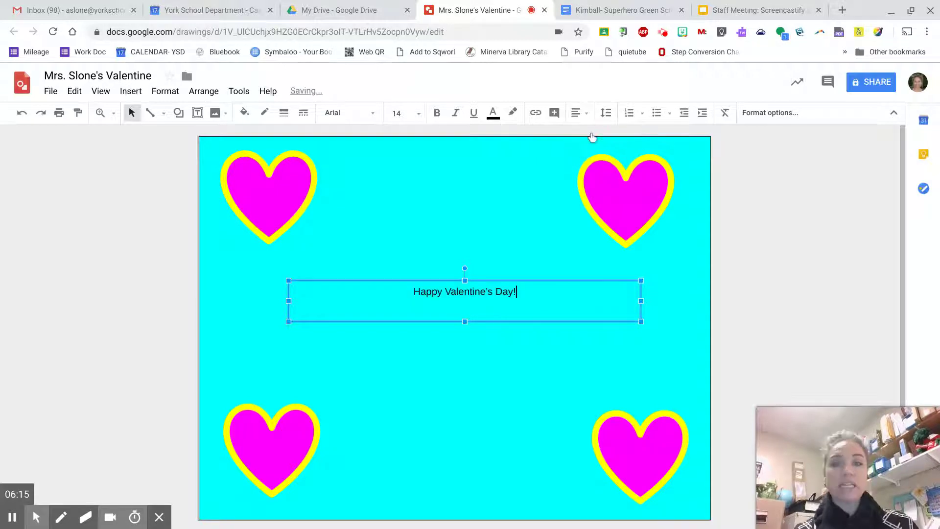
Format the greeting in the text box as 30-point Seymour One and make the box taller to hold two lines.
{"action": "triple_click", "coordinate": [471, 292]}
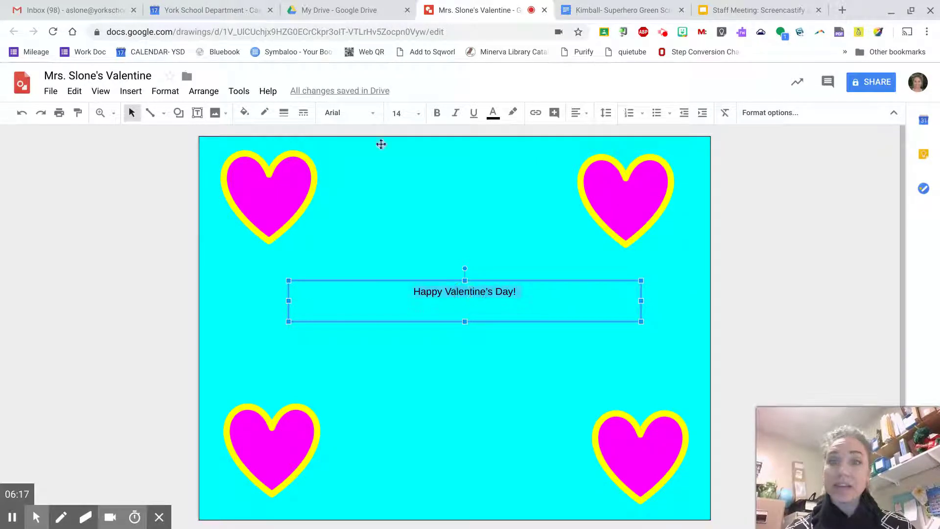
{"action": "left_click", "coordinate": [405, 109]}
{"action": "left_click", "coordinate": [405, 298]}
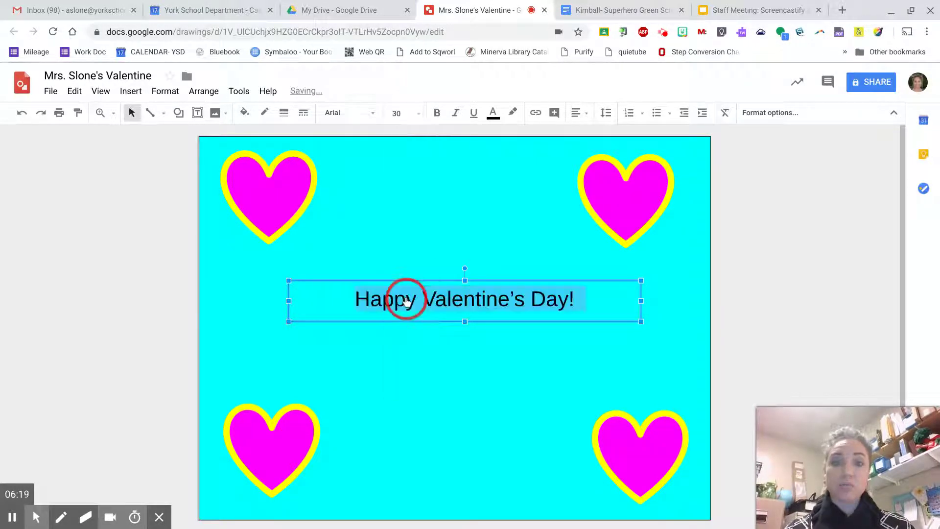
{"action": "left_click", "coordinate": [343, 113]}
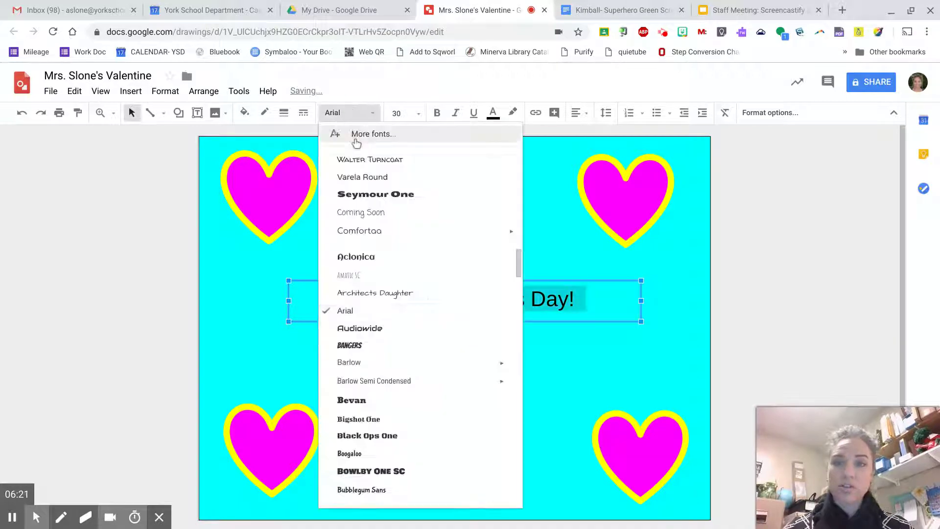
{"action": "left_click", "coordinate": [370, 195]}
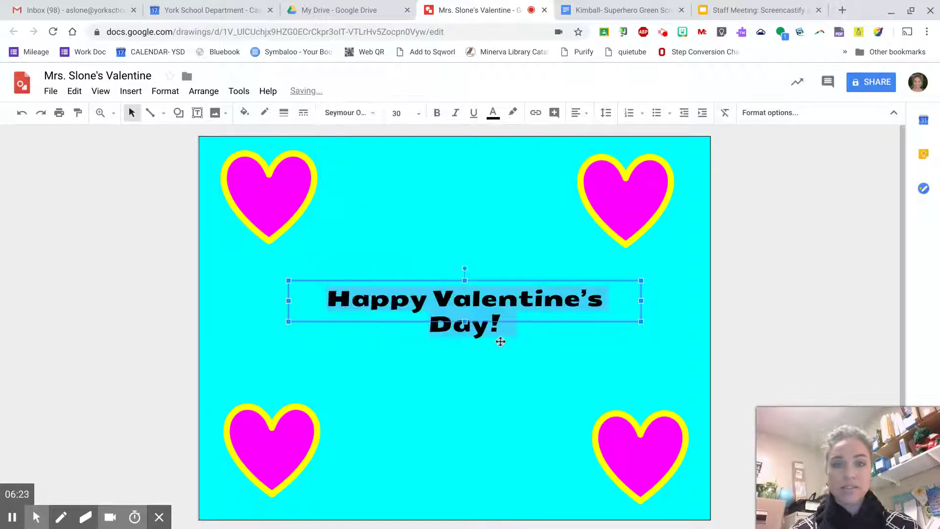
{"action": "left_click_drag", "start_coordinate": [464, 321], "coordinate": [465, 347]}
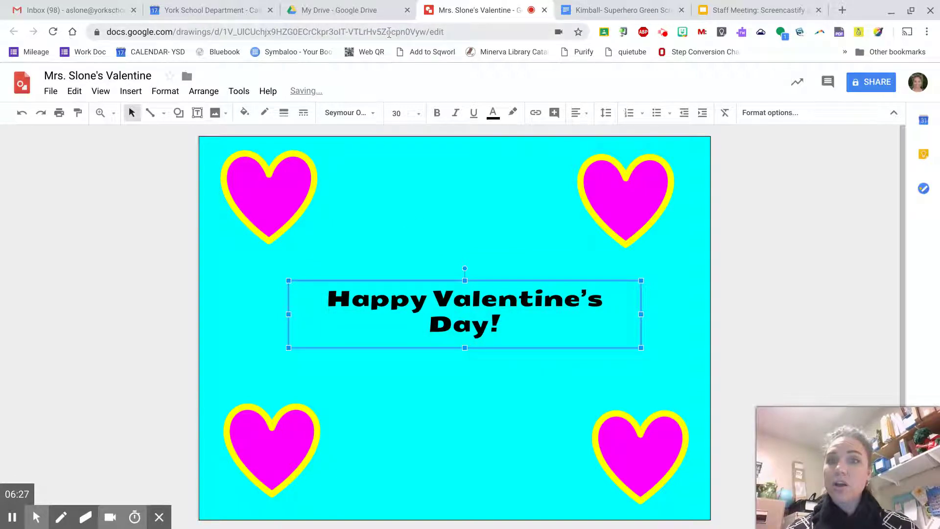
{"action": "left_click", "coordinate": [154, 191]}
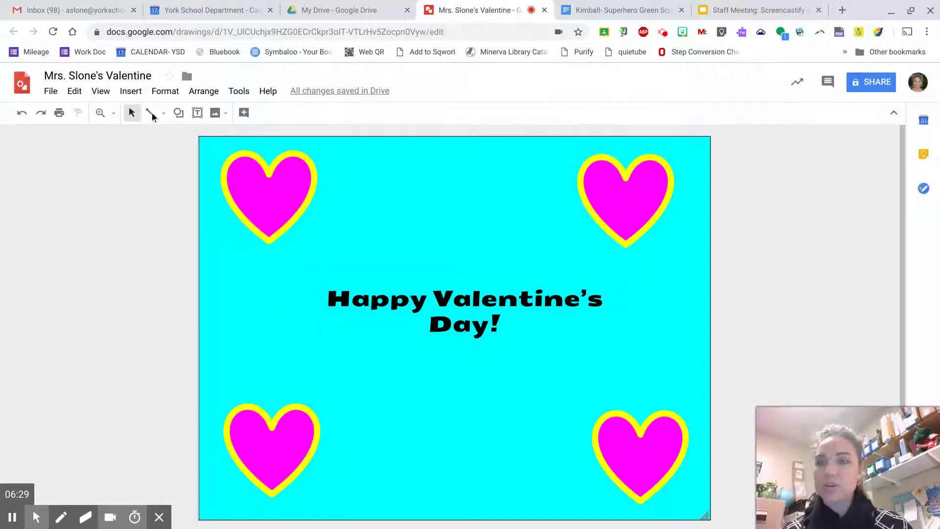
Insert word art reading "Happy Valentine's Day!" with each word on its own line.
{"action": "left_click", "coordinate": [130, 92]}
{"action": "left_click", "coordinate": [150, 210]}
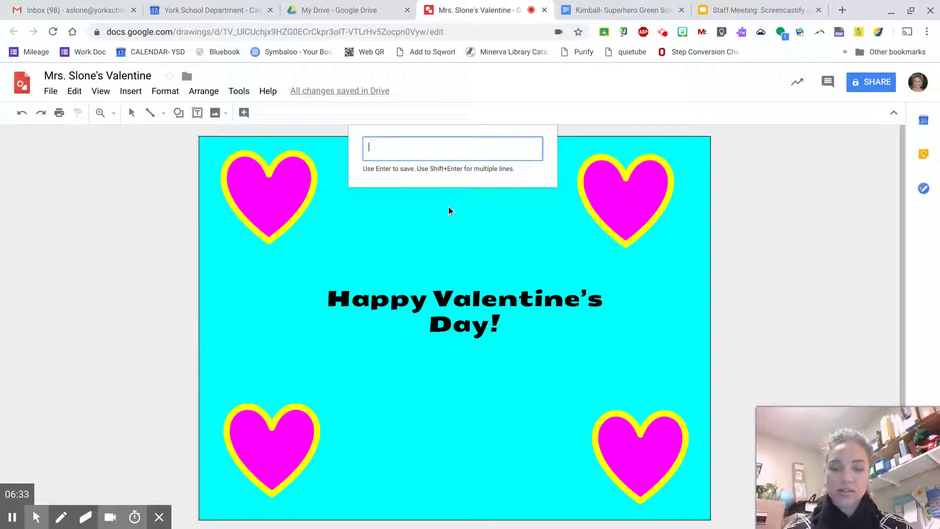
{"action": "type", "text": "Happy Valentine's Day!"}
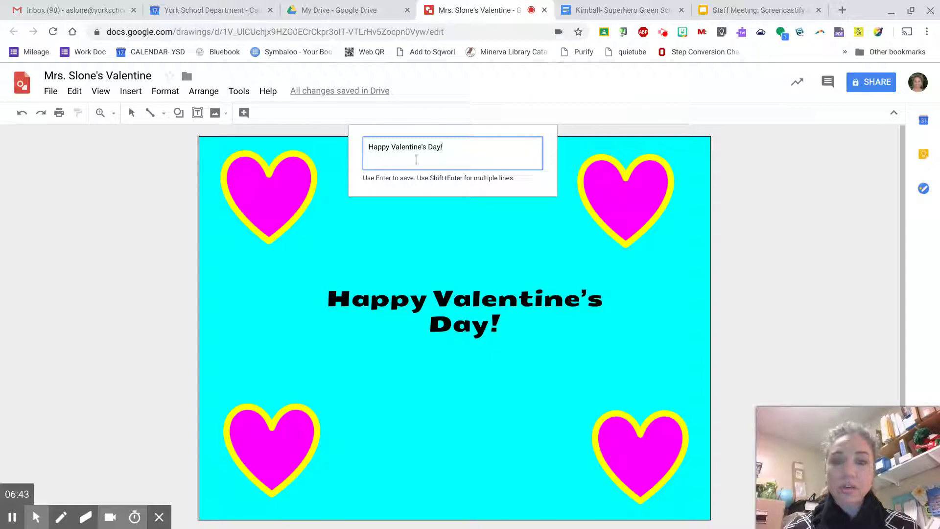
{"action": "left_click", "coordinate": [391, 147]}
{"action": "key", "text": "shift+Return"}
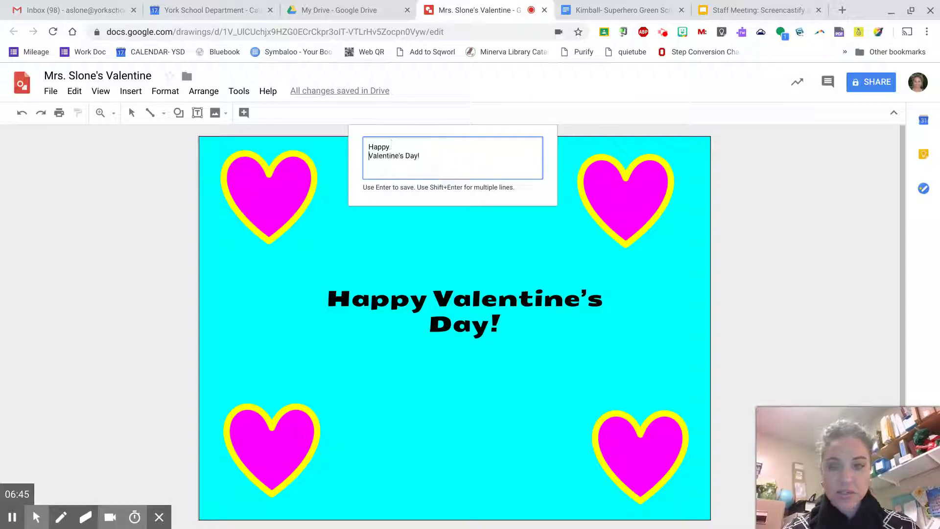
{"action": "left_click", "coordinate": [405, 156]}
{"action": "key", "text": "shift+Return"}
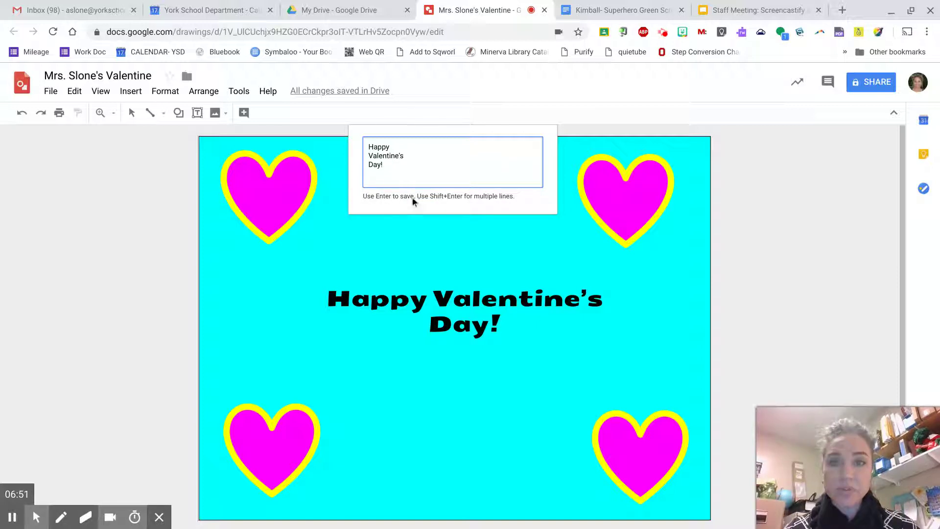
{"action": "key", "text": "Return"}
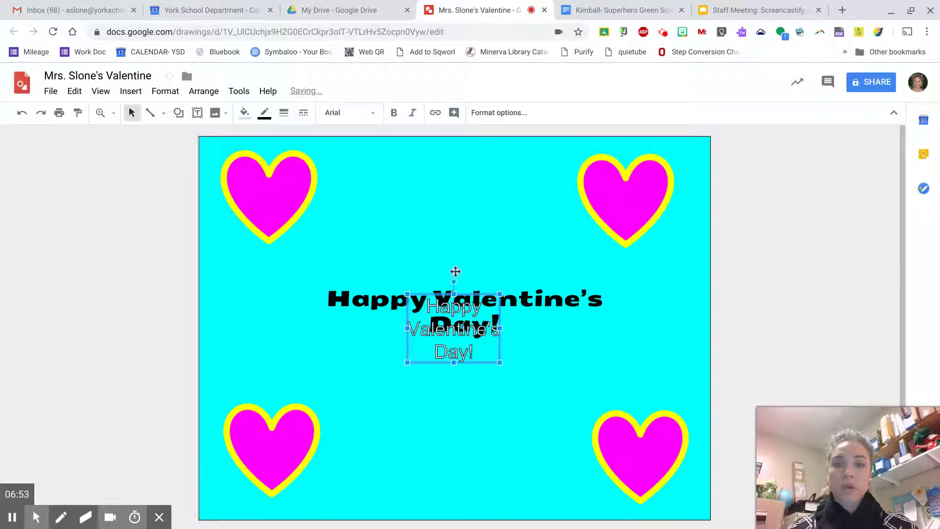
Move the word art above the black greeting and set its font to Architects Daughter.
{"action": "left_click_drag", "start_coordinate": [461, 331], "coordinate": [461, 216]}
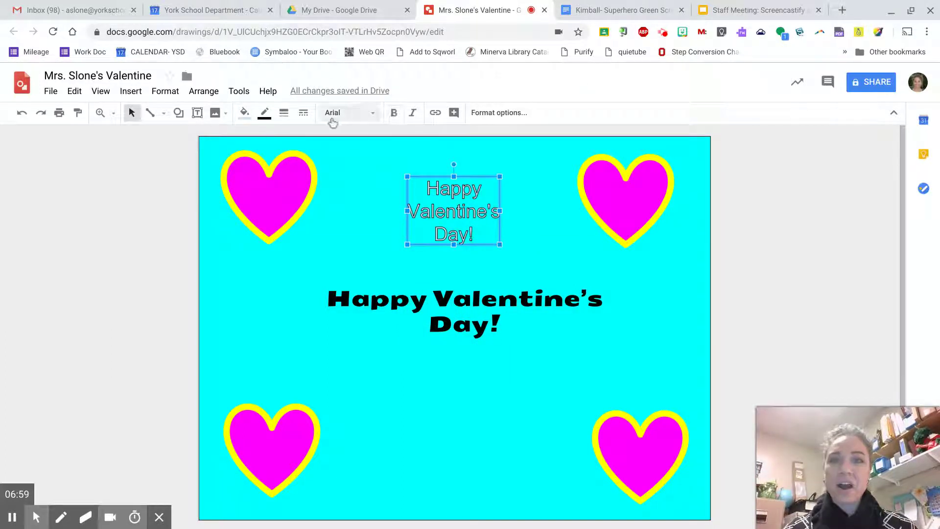
{"action": "left_click", "coordinate": [337, 114]}
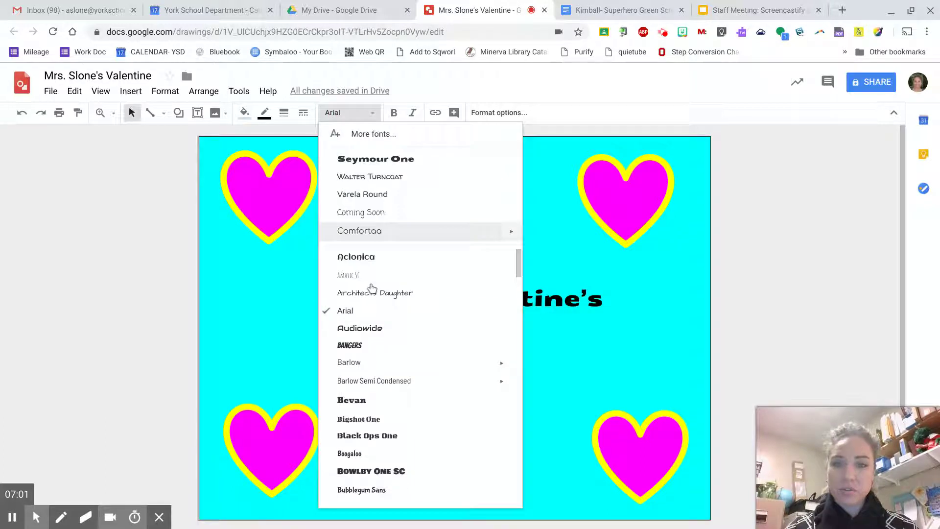
{"action": "left_click", "coordinate": [379, 297]}
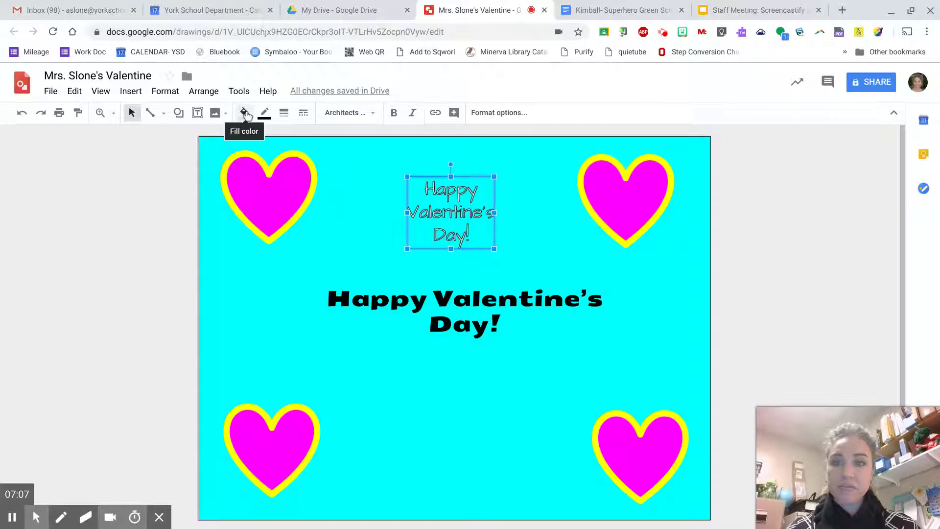
Give the word art a solid magenta fill, bold lettering and a yellow outline.
{"action": "left_click", "coordinate": [245, 113]}
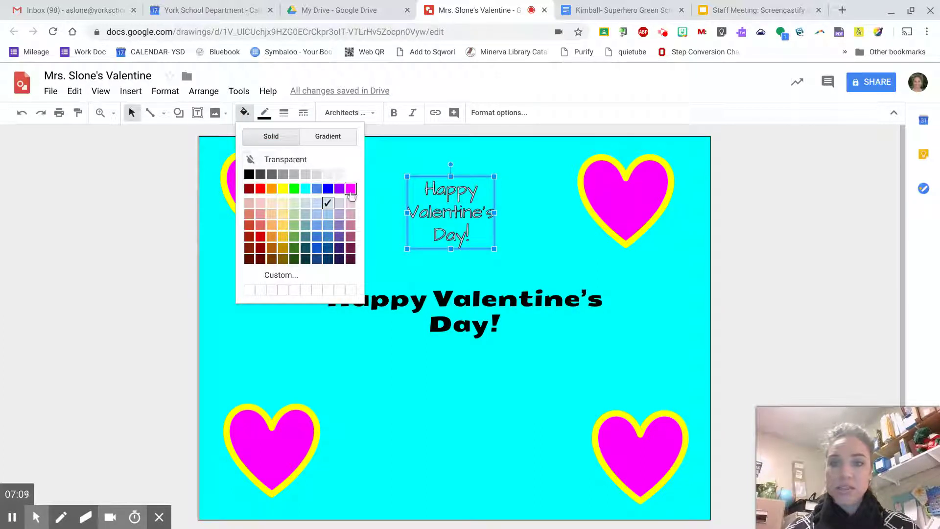
{"action": "left_click", "coordinate": [350, 190]}
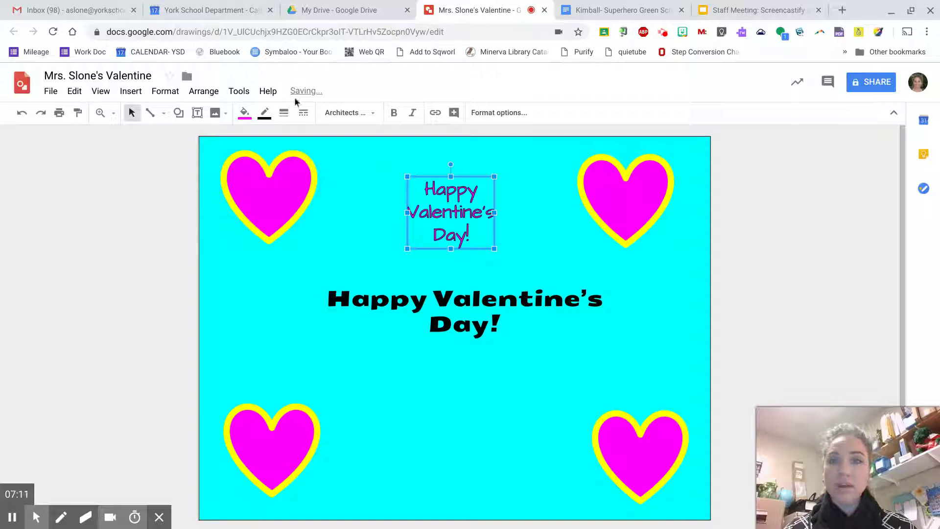
{"action": "left_click", "coordinate": [395, 113]}
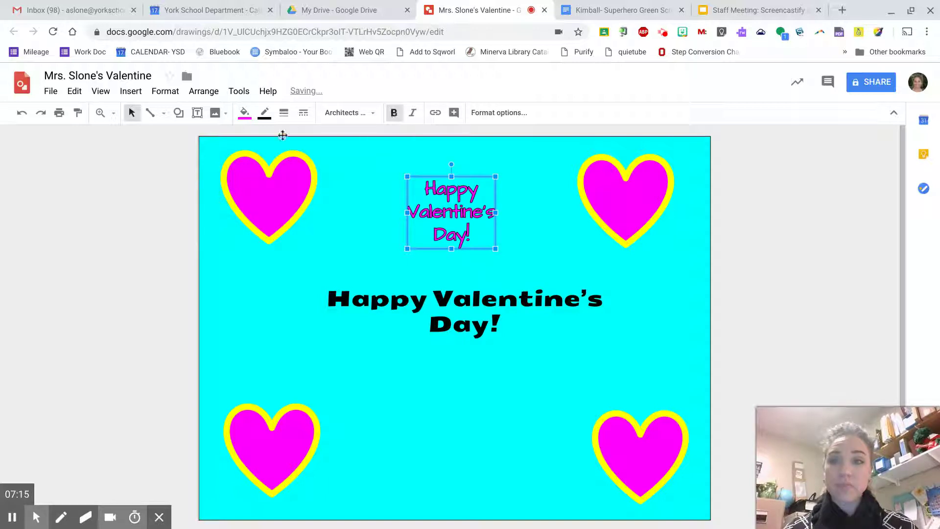
{"action": "left_click", "coordinate": [265, 113]}
{"action": "left_click", "coordinate": [299, 165]}
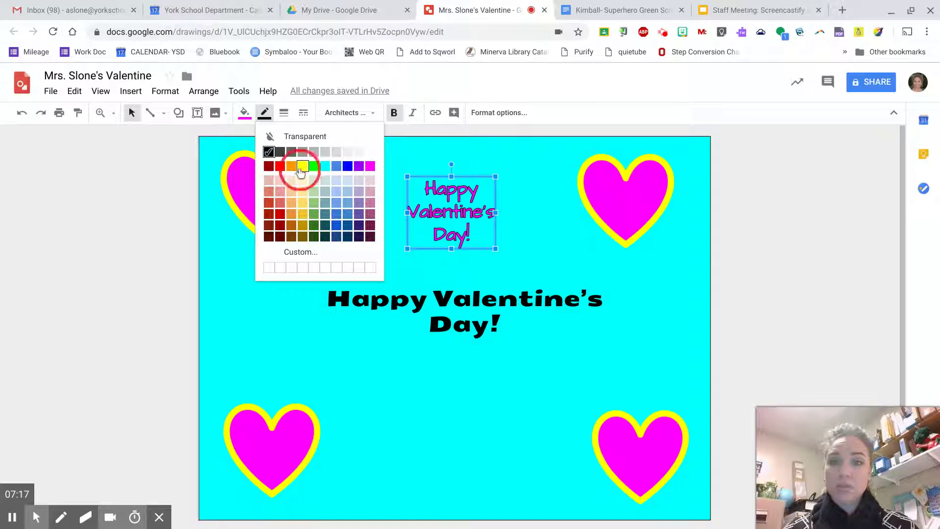
Widen the word art to span the gap between the two upper hearts and move the black greeting down near the lower hearts.
{"action": "left_click_drag", "start_coordinate": [410, 177], "coordinate": [315, 181]}
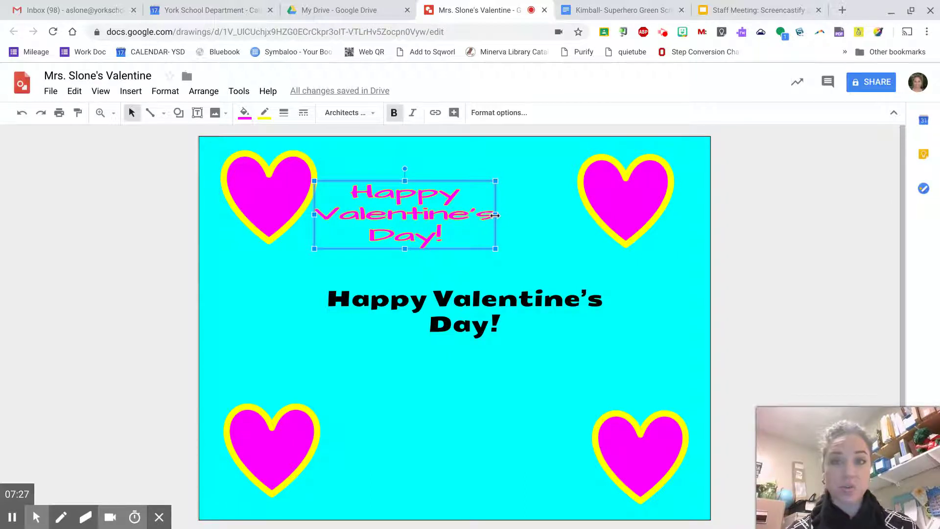
{"action": "left_click_drag", "start_coordinate": [495, 215], "coordinate": [576, 226]}
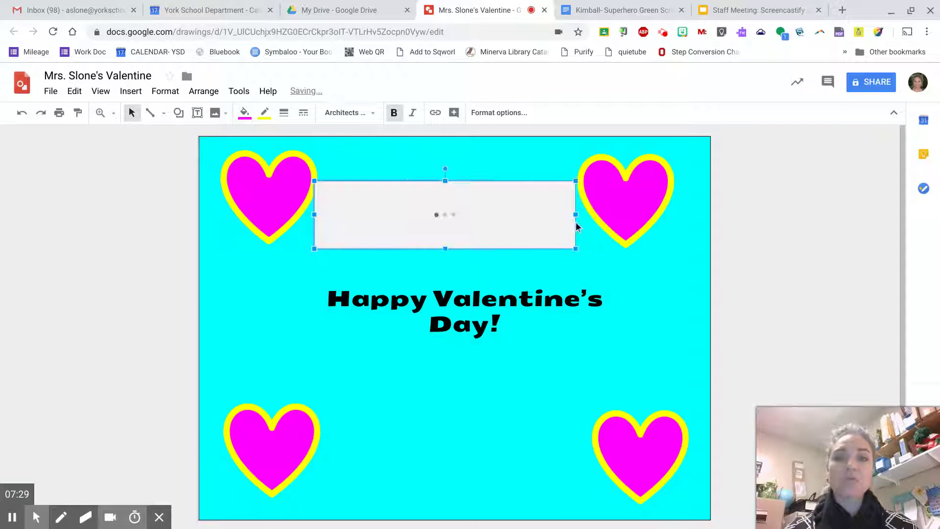
{"action": "left_click", "coordinate": [467, 306]}
{"action": "left_click_drag", "start_coordinate": [510, 314], "coordinate": [511, 366]}
Stretch the word art taller and wider, then center it on the card between the hearts and deselect it.
{"action": "left_click", "coordinate": [455, 215]}
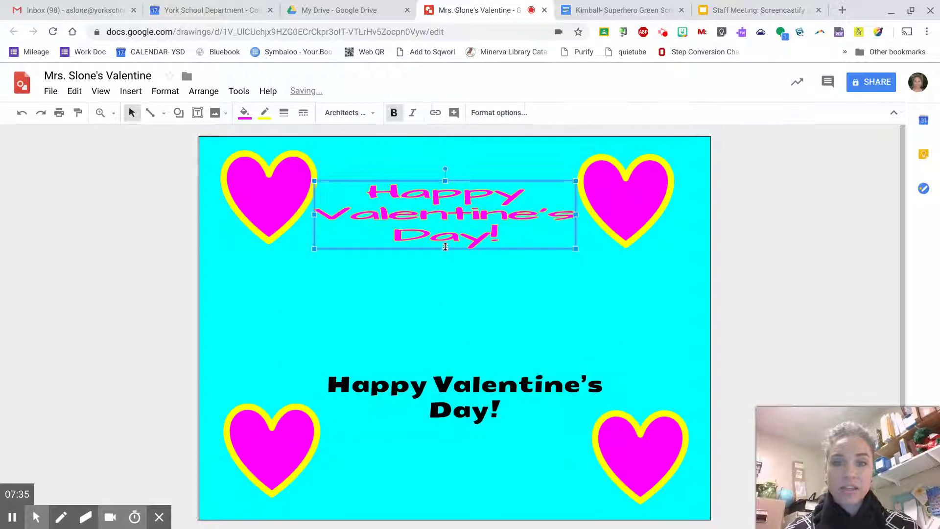
{"action": "left_click_drag", "start_coordinate": [445, 247], "coordinate": [452, 371]}
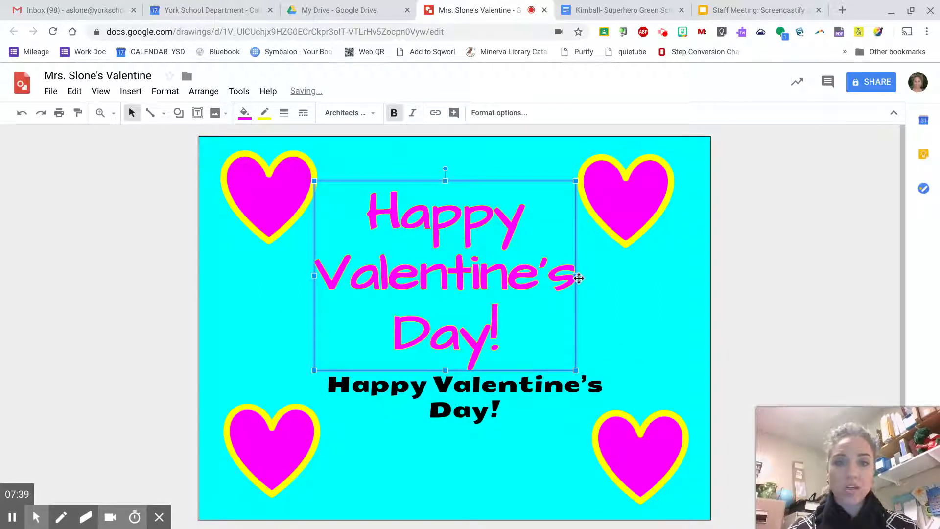
{"action": "left_click_drag", "start_coordinate": [578, 278], "coordinate": [628, 277]}
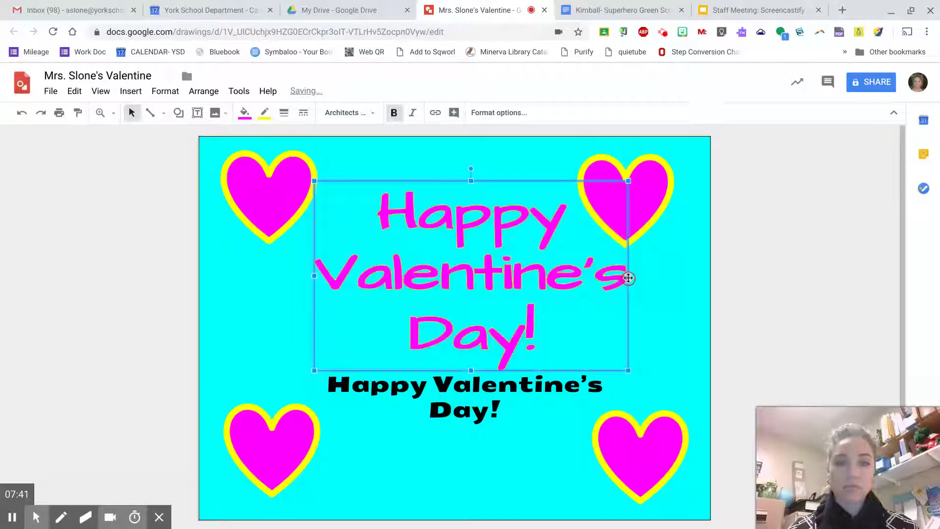
{"action": "left_click_drag", "start_coordinate": [491, 270], "coordinate": [470, 275]}
{"action": "left_click", "coordinate": [763, 290]}
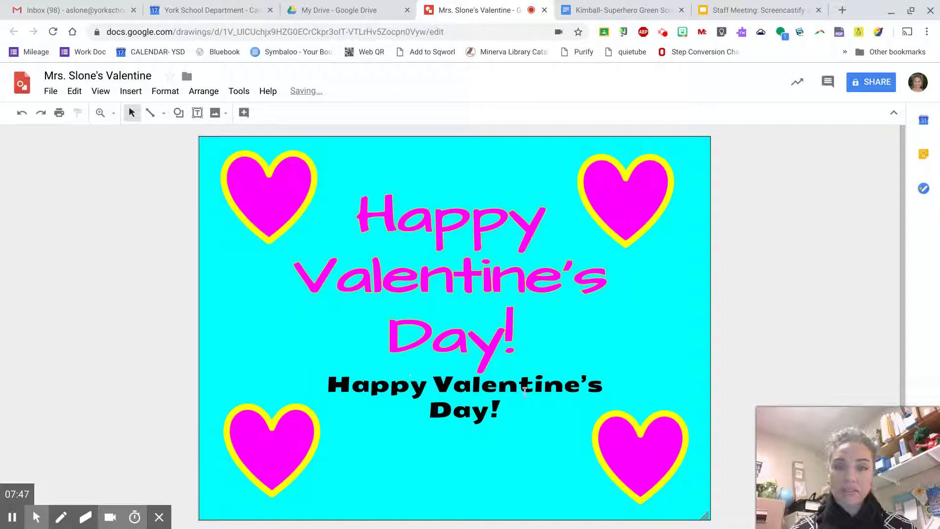
{"action": "left_click", "coordinate": [499, 410]}
{"action": "left_click", "coordinate": [540, 367]}
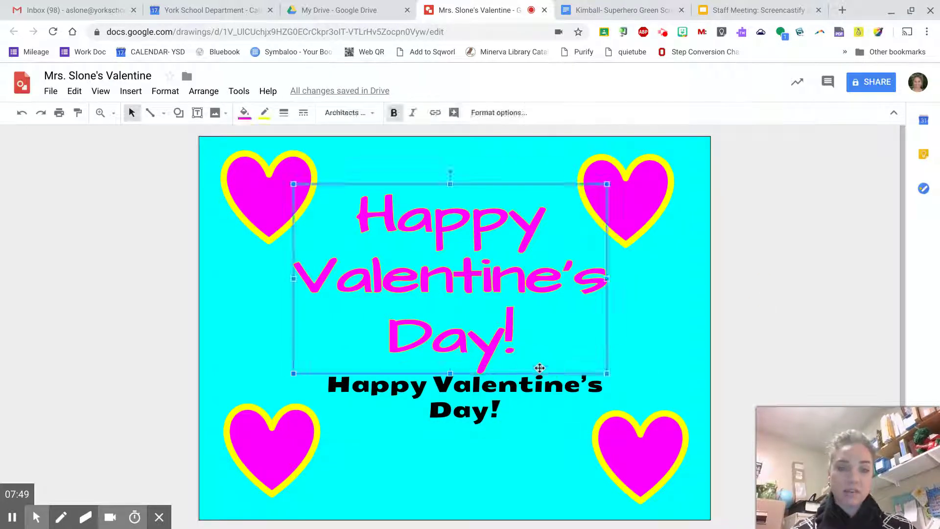
{"action": "key", "text": "Delete"}
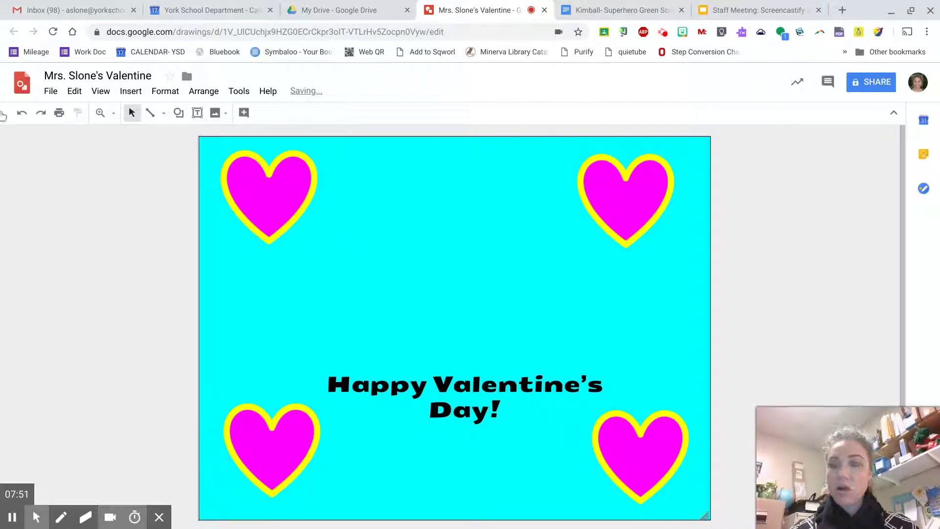
{"action": "left_click", "coordinate": [21, 117]}
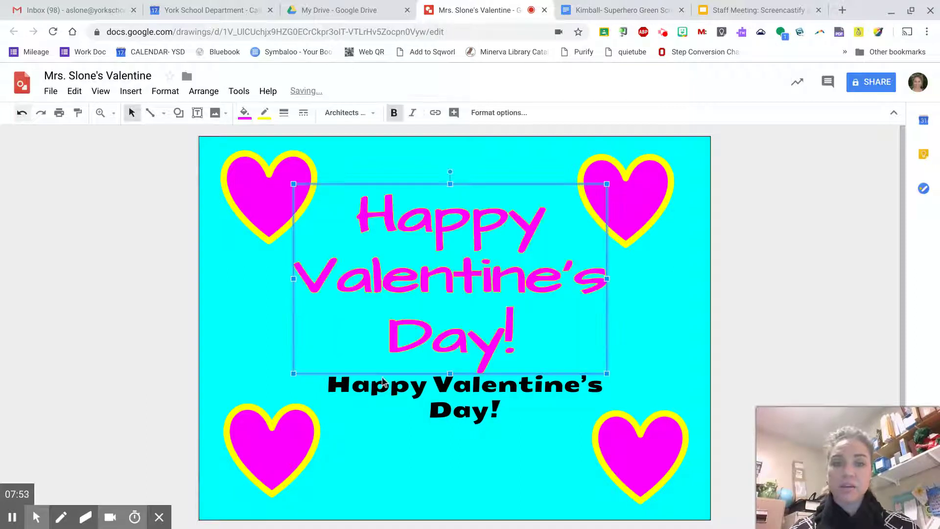
{"action": "left_click", "coordinate": [474, 402]}
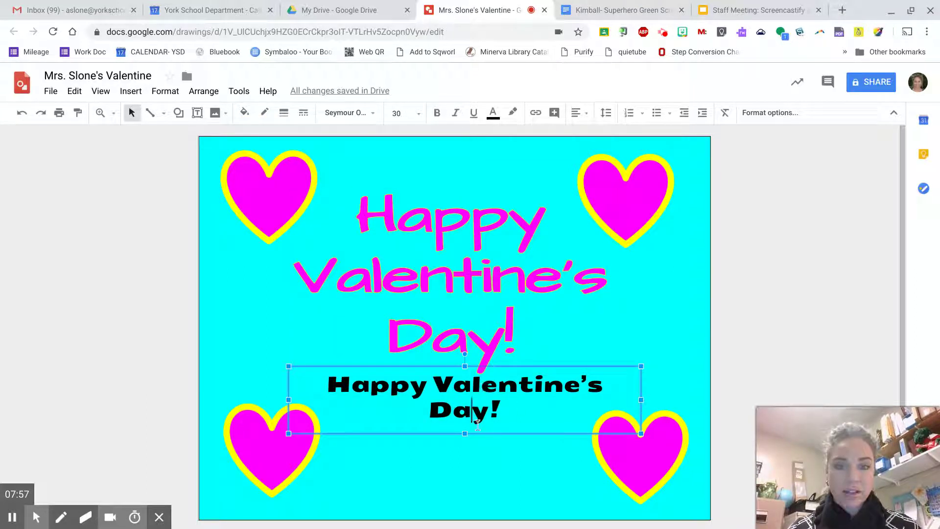
{"action": "key", "text": "BackSpace"}
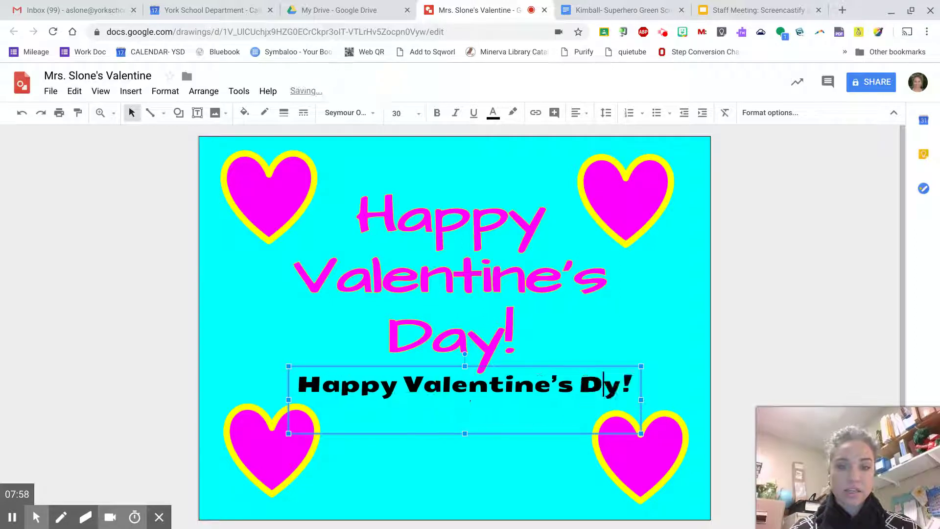
{"action": "left_click", "coordinate": [570, 363]}
{"action": "key", "text": "Delete"}
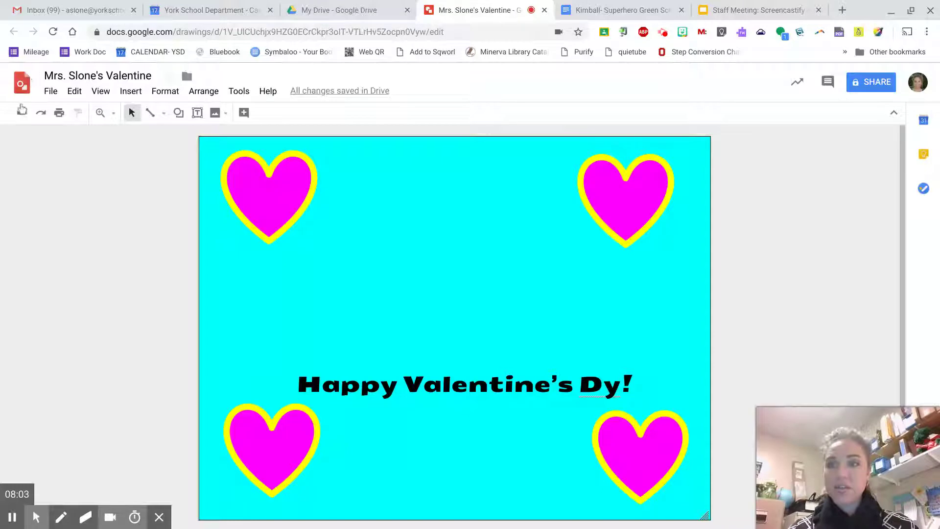
{"action": "left_click", "coordinate": [21, 112]}
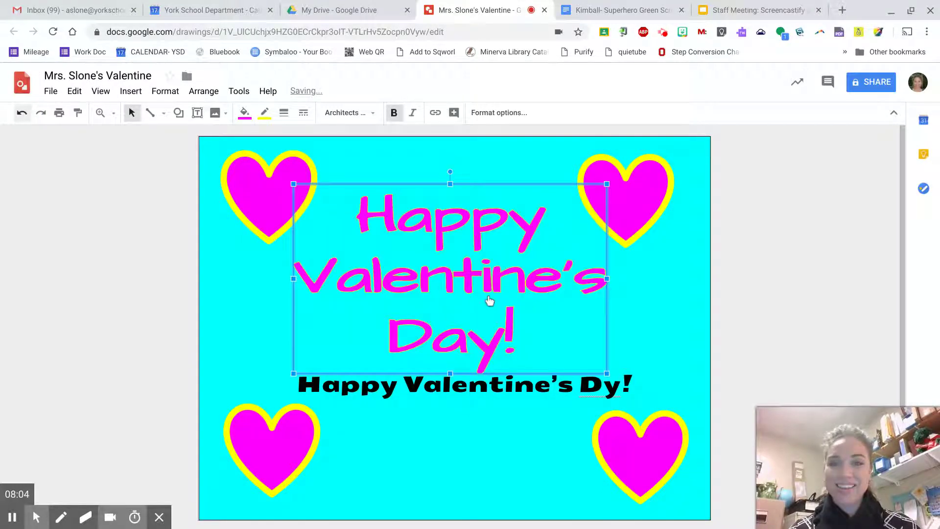
Delete the text box with the black greeting below the word art.
{"action": "left_click", "coordinate": [504, 385]}
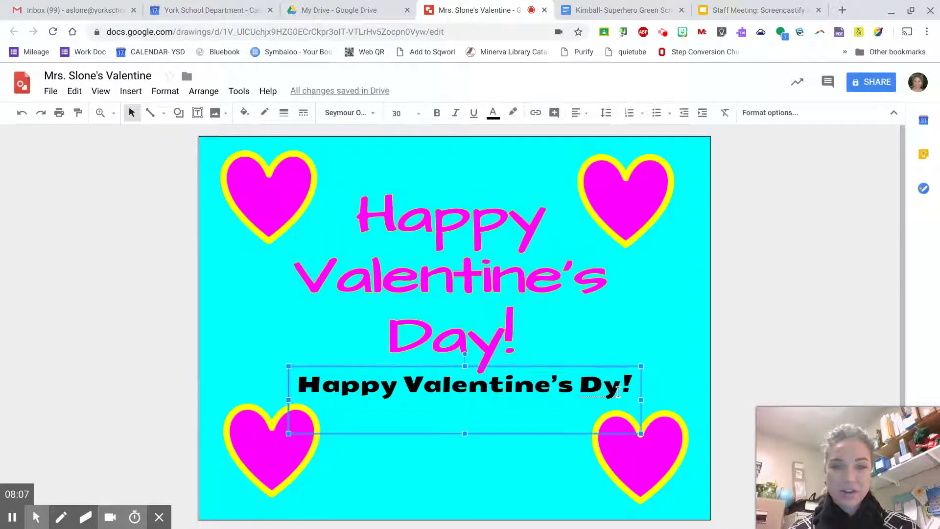
{"action": "left_click", "coordinate": [642, 384]}
{"action": "key", "text": "Delete"}
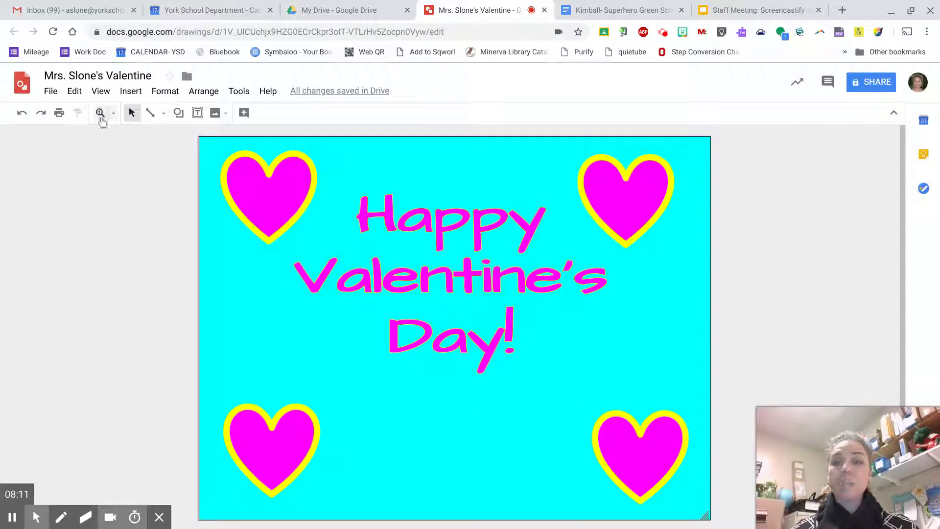
{"action": "left_click", "coordinate": [178, 112]}
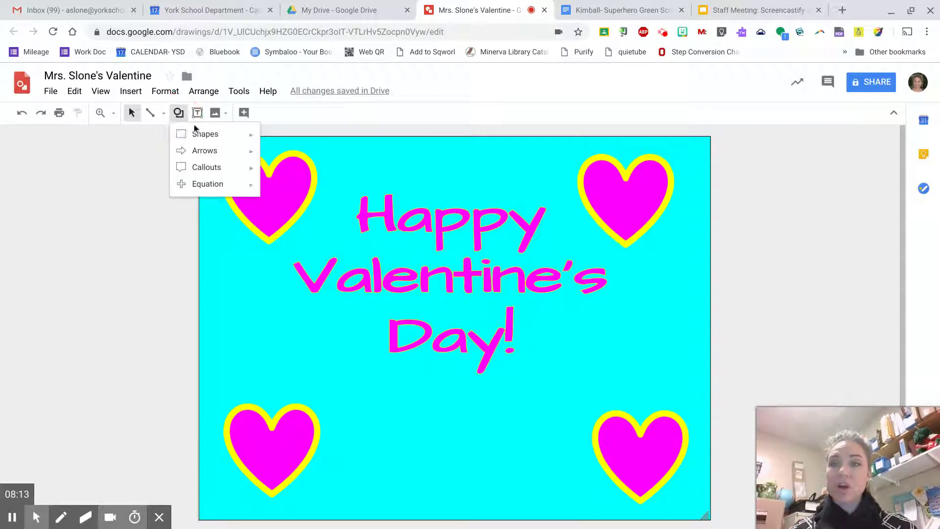
{"action": "mouse_move", "coordinate": [211, 153]}
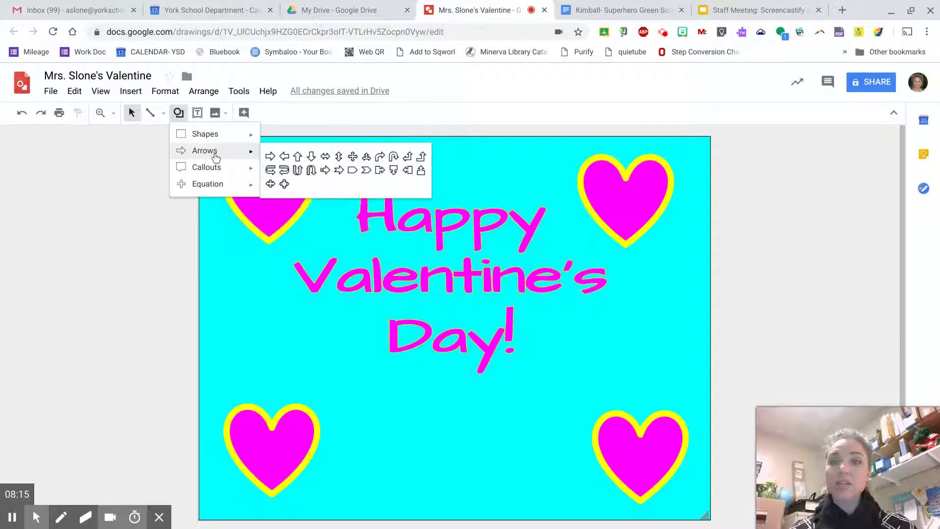
{"action": "mouse_move", "coordinate": [225, 174]}
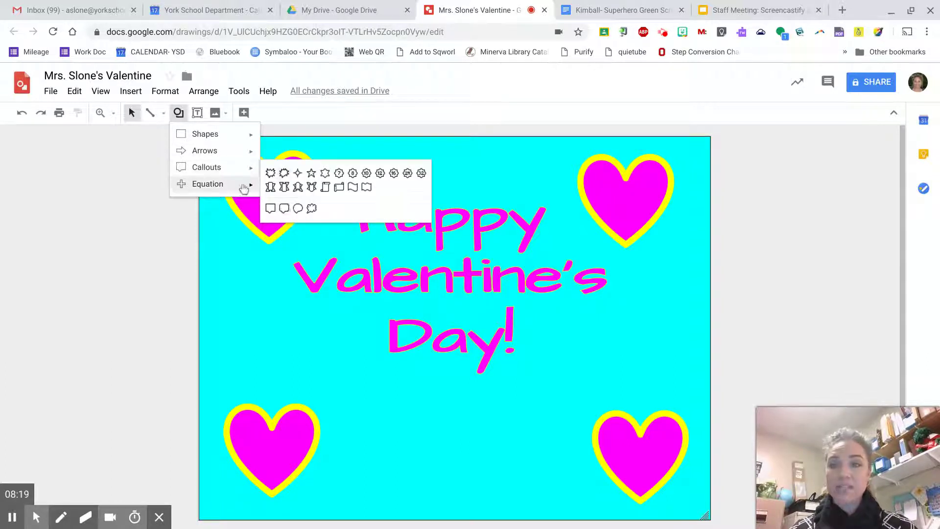
{"action": "left_click", "coordinate": [33, 280]}
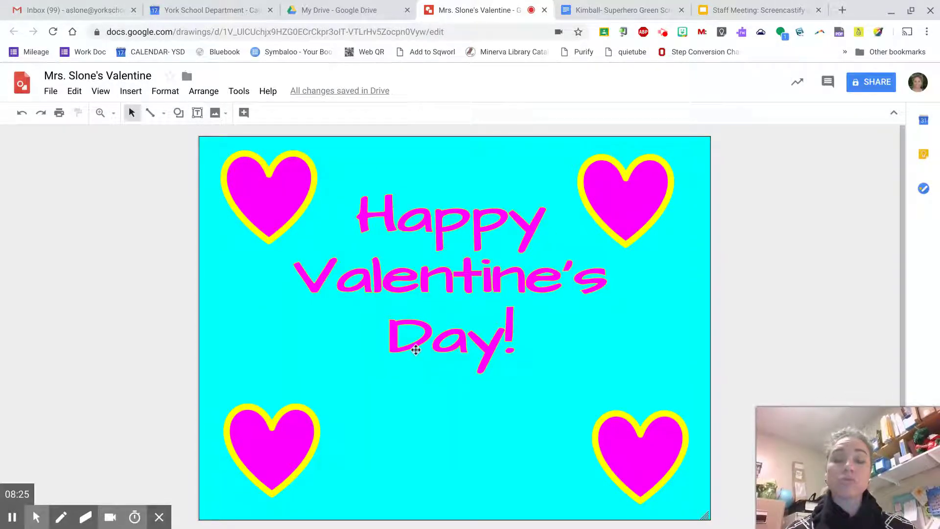
Switch to the Staff Meeting presentation in Google Slides.
{"action": "left_click", "coordinate": [776, 10]}
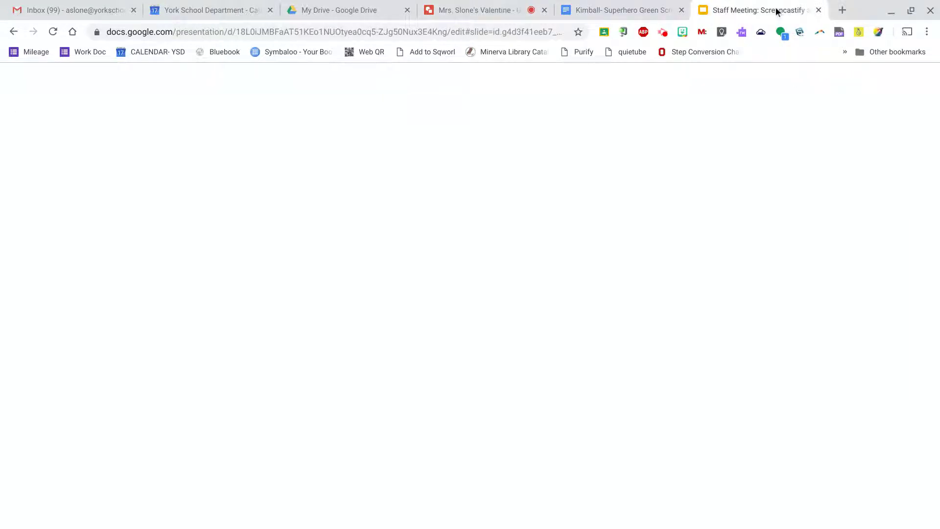